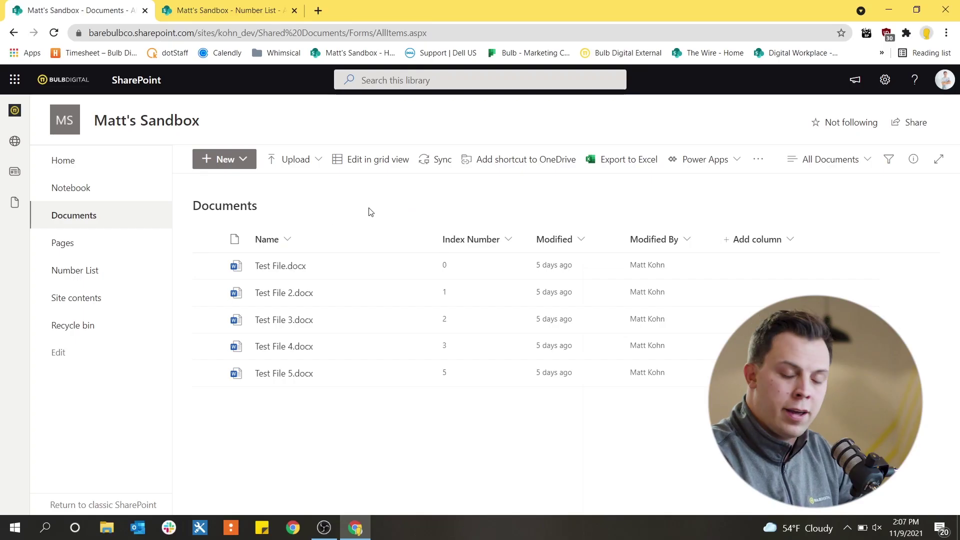
# Upload the Test File 6 Word document from the desktop to the Documents library, dismiss the notification and maximize the browser window.
pyautogui.moveTo(374, 8); pyautogui.dragTo(523, 19)
pyautogui.moveTo(118, 331); pyautogui.dragTo(540, 422)
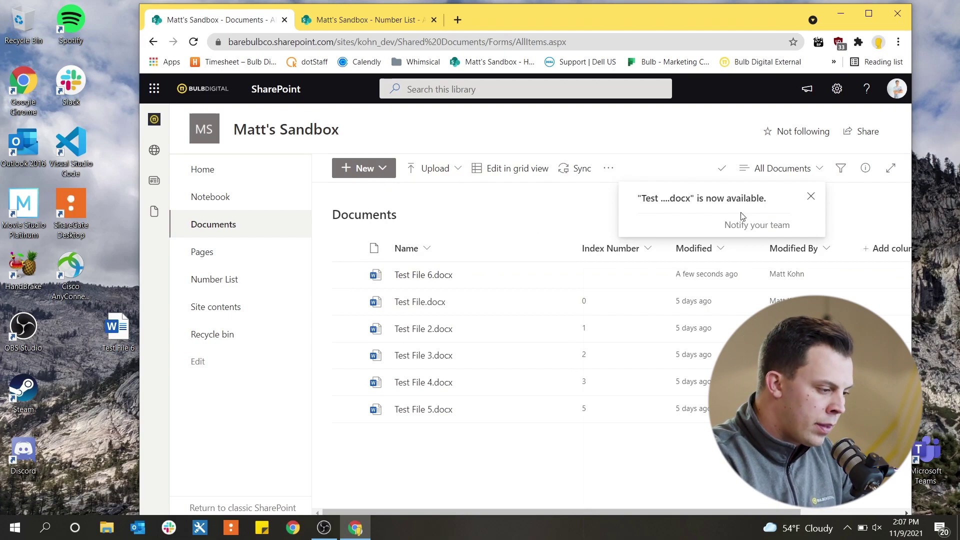
pyautogui.click(811, 196)
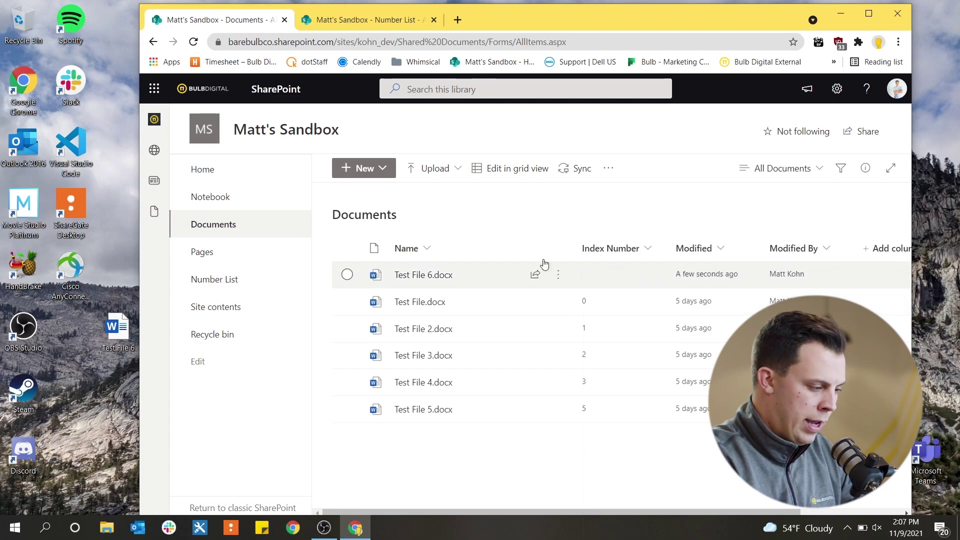
pyautogui.press('super+Up')
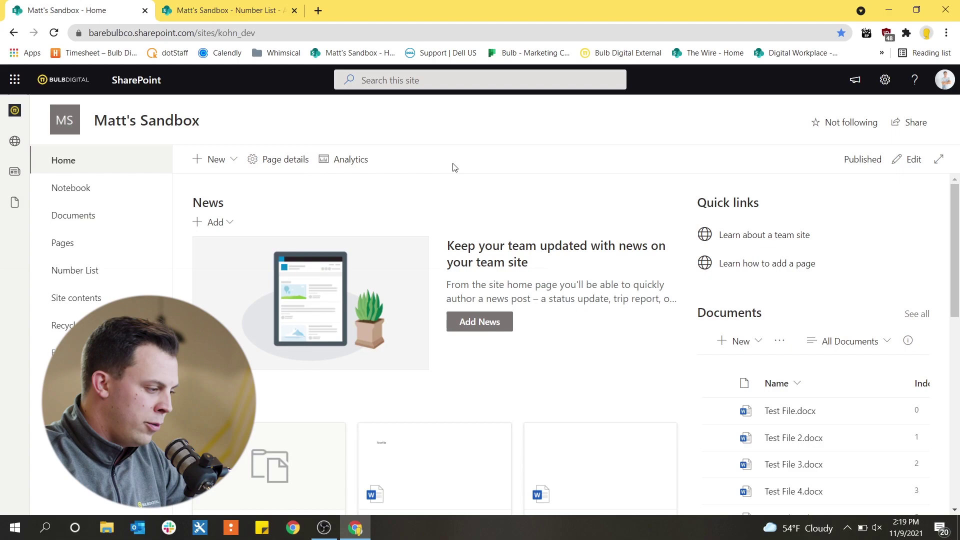
# Create a document library named Documents 2 on the site, with site navigation display enabled.
pyautogui.click(203, 159)
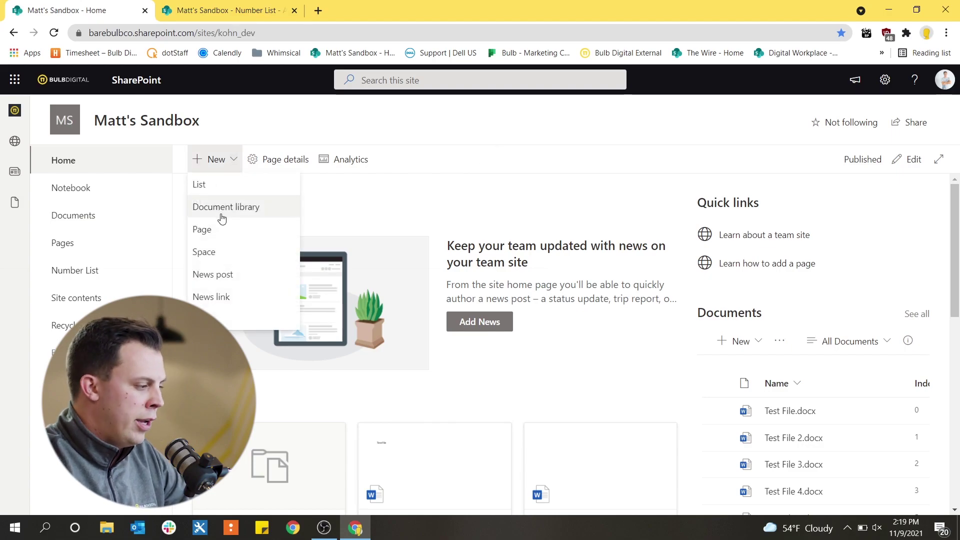
pyautogui.click(221, 218)
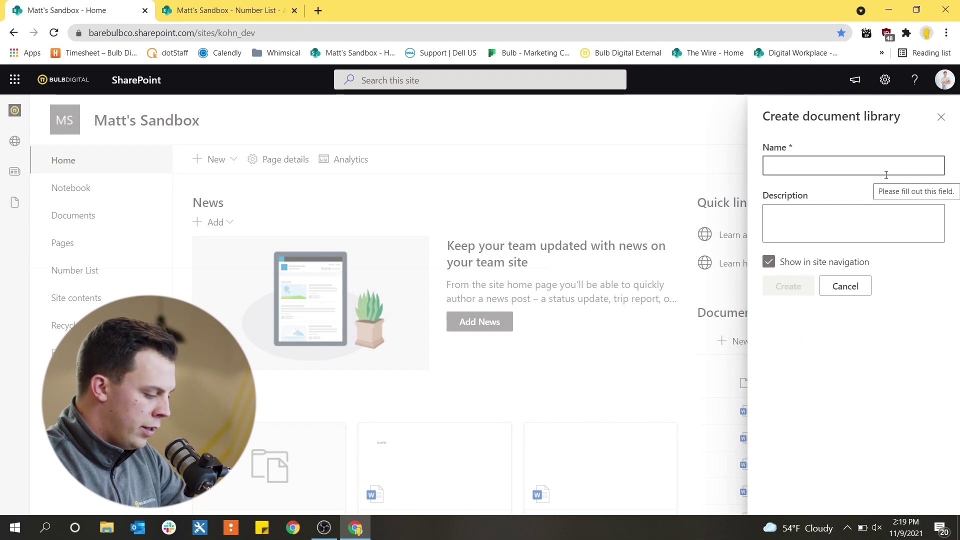
pyautogui.write('Documents 2')
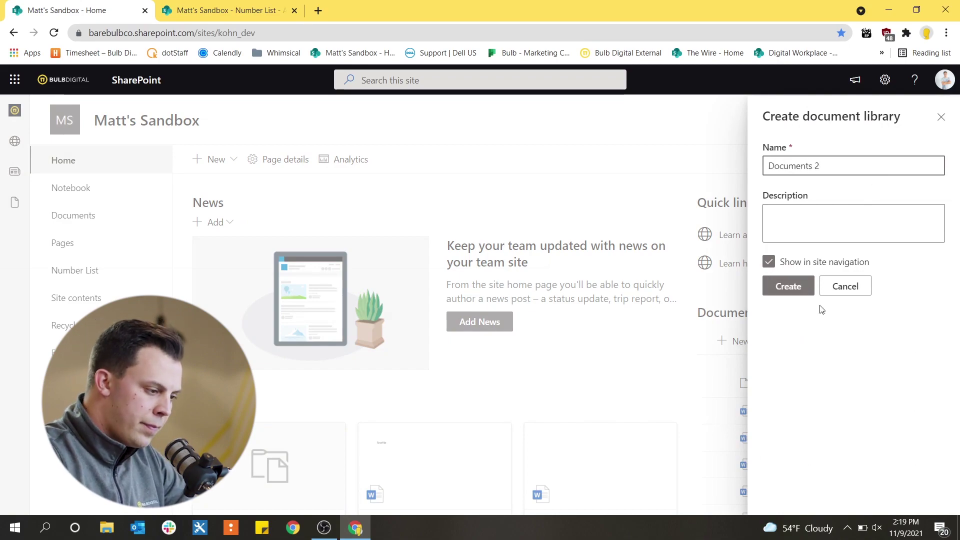
pyautogui.click(779, 285)
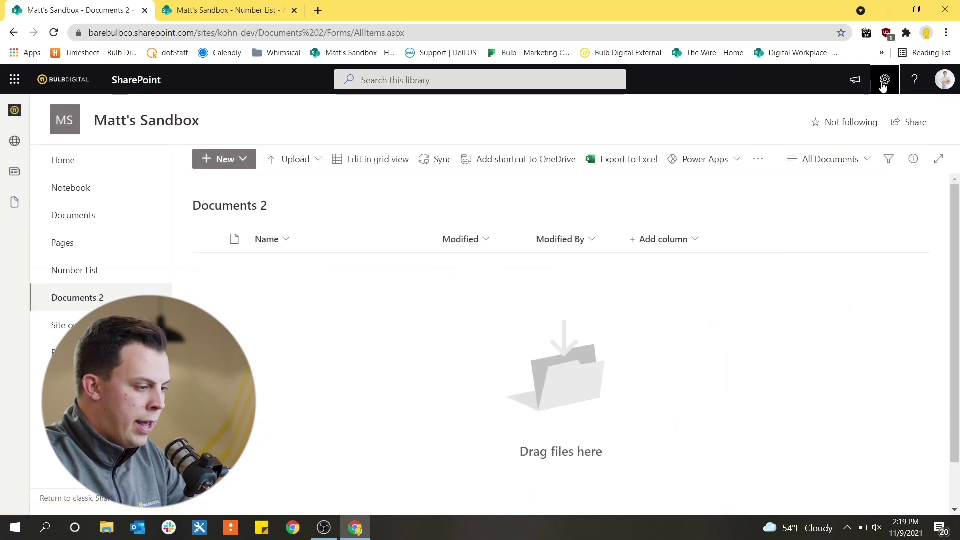
# Add a column named Index Number of type Number to the Documents 2 library through its library settings.
pyautogui.click(884, 81)
pyautogui.click(795, 209)
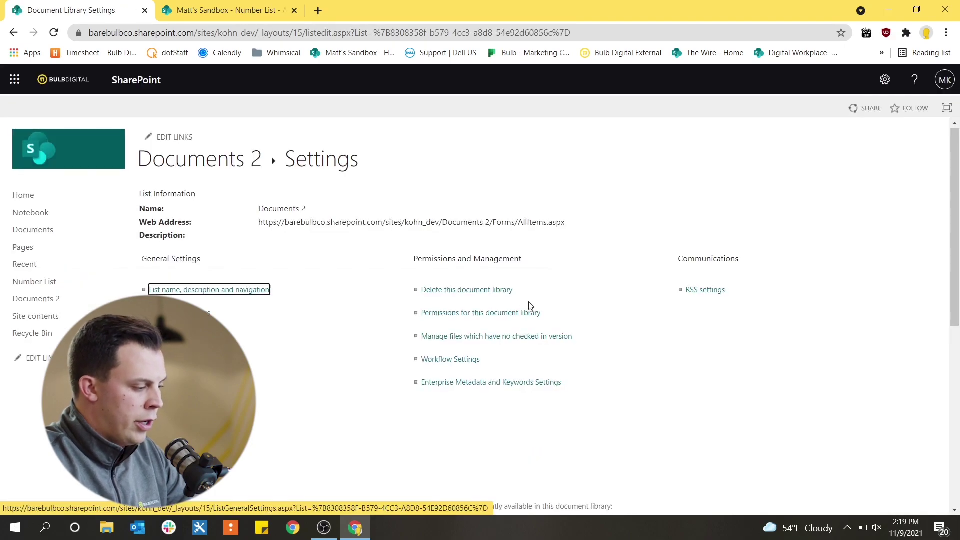
pyautogui.scroll(-6, 528, 300)
pyautogui.scroll(4, 523, 299)
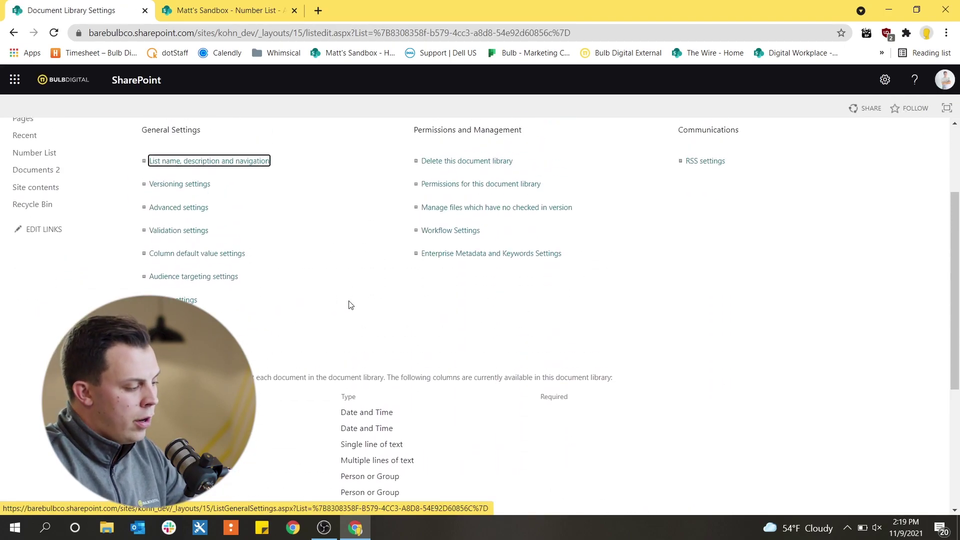
pyautogui.scroll(-5, 354, 312)
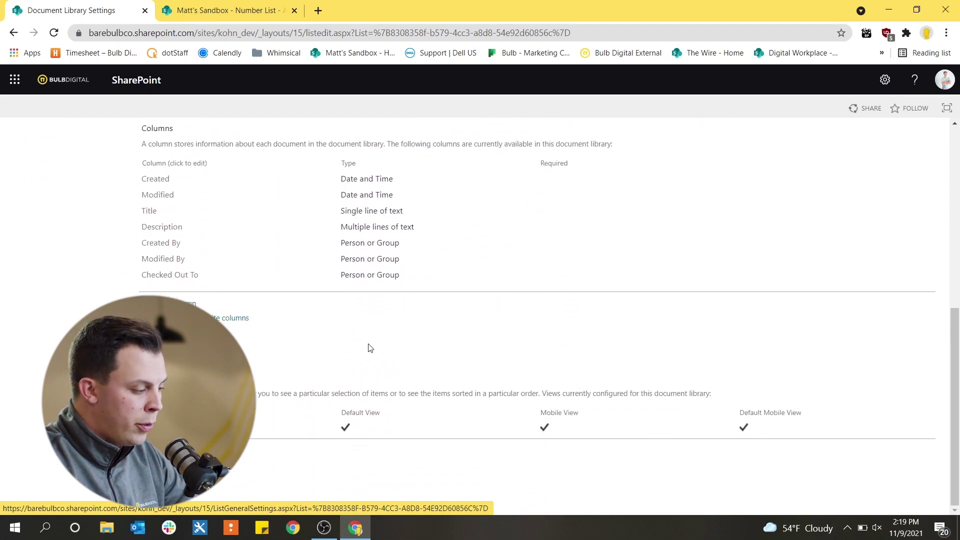
pyautogui.click(193, 303)
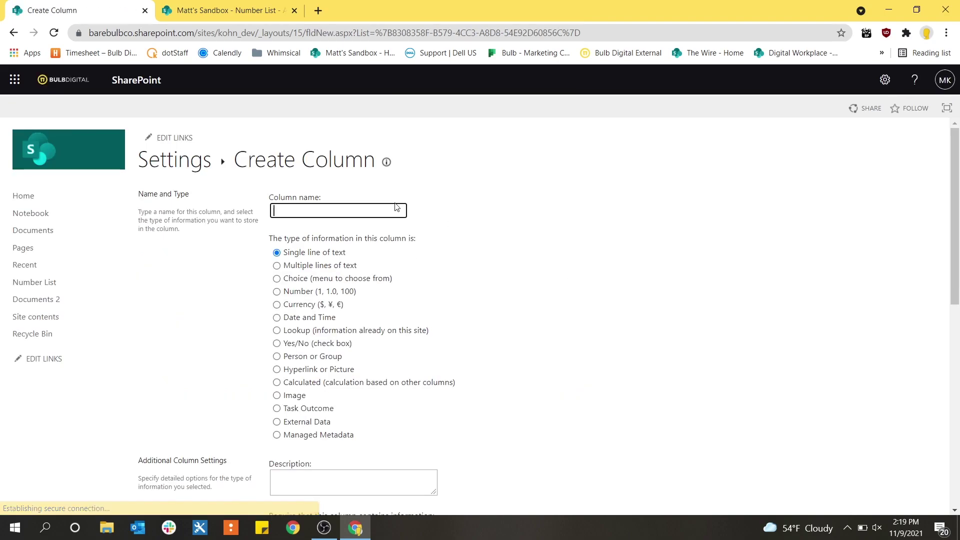
pyautogui.write('Index Number')
pyautogui.click(276, 291)
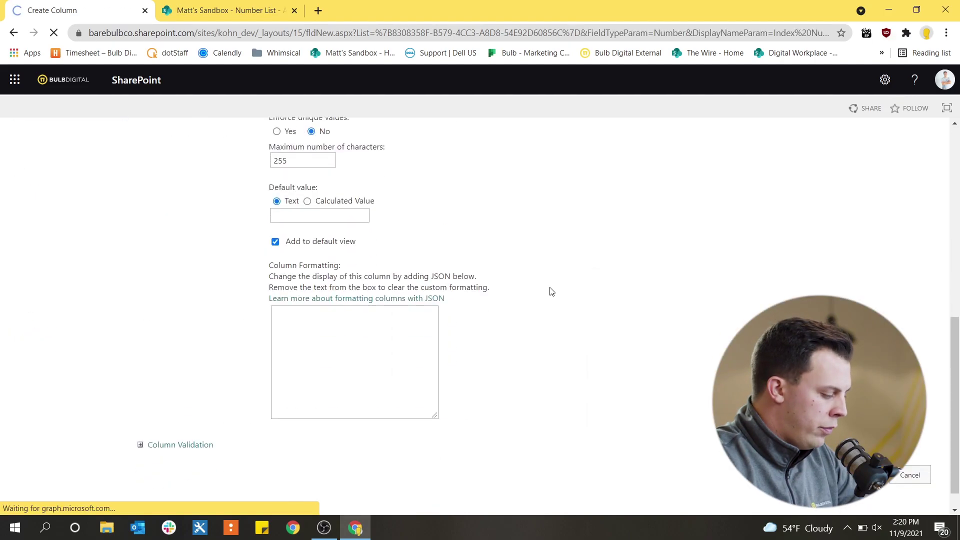
pyautogui.scroll(-10, 610, 328)
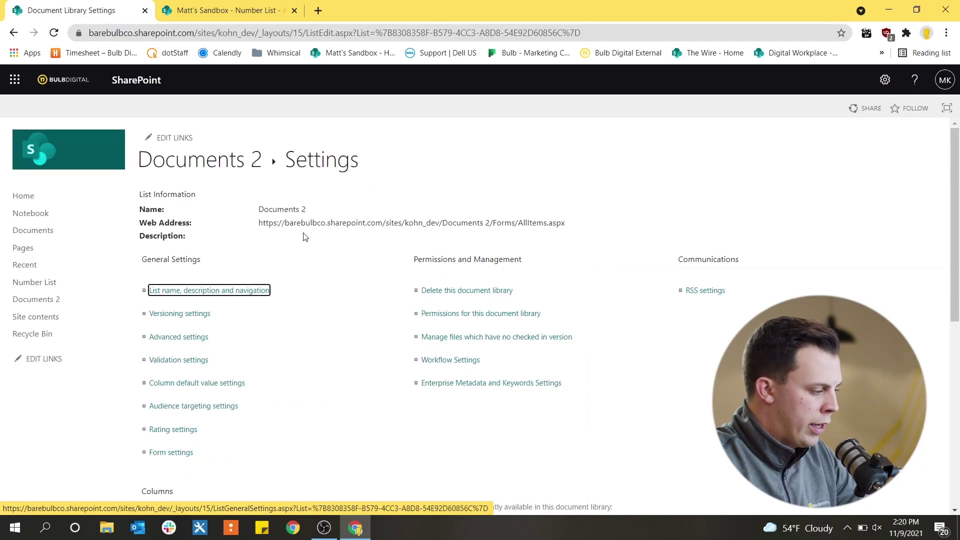
# Review the columns in the Documents 2 settings and return to the library.
pyautogui.scroll(-7, 305, 237)
pyautogui.scroll(7, 401, 221)
pyautogui.scroll(-7, 350, 265)
pyautogui.scroll(7, 325, 240)
pyautogui.click(215, 162)
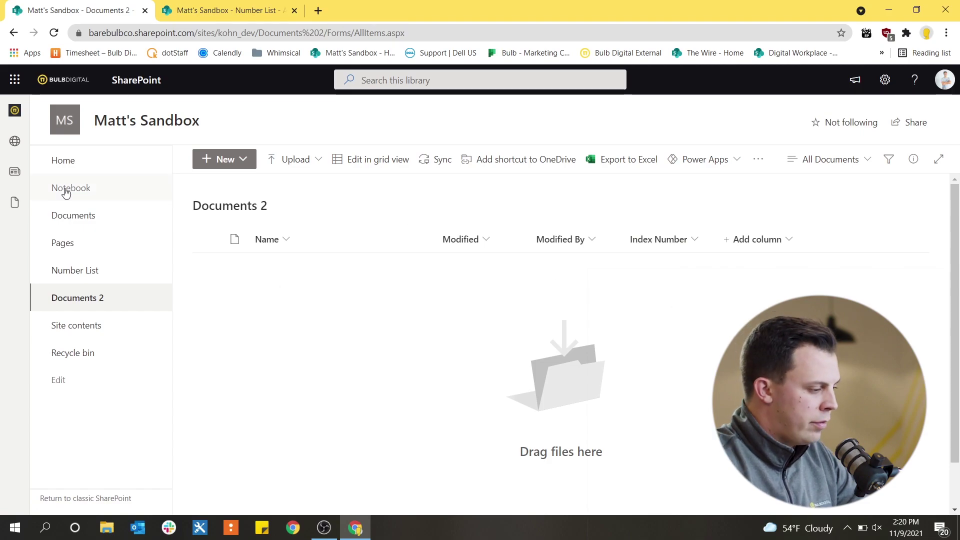
# Create a blank list named Number List 2 from the site home page, shown in site navigation, and open it.
pyautogui.click(63, 160)
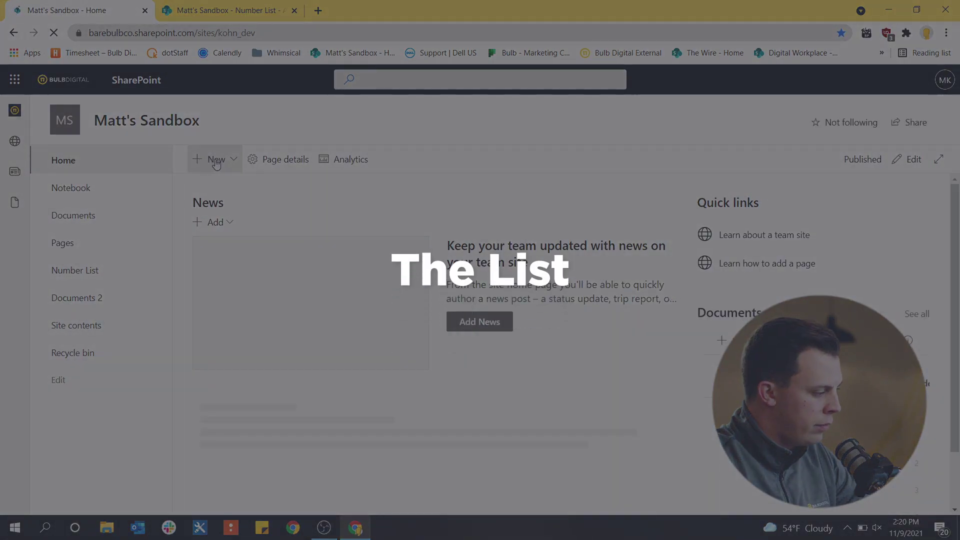
pyautogui.click(190, 160)
pyautogui.click(211, 193)
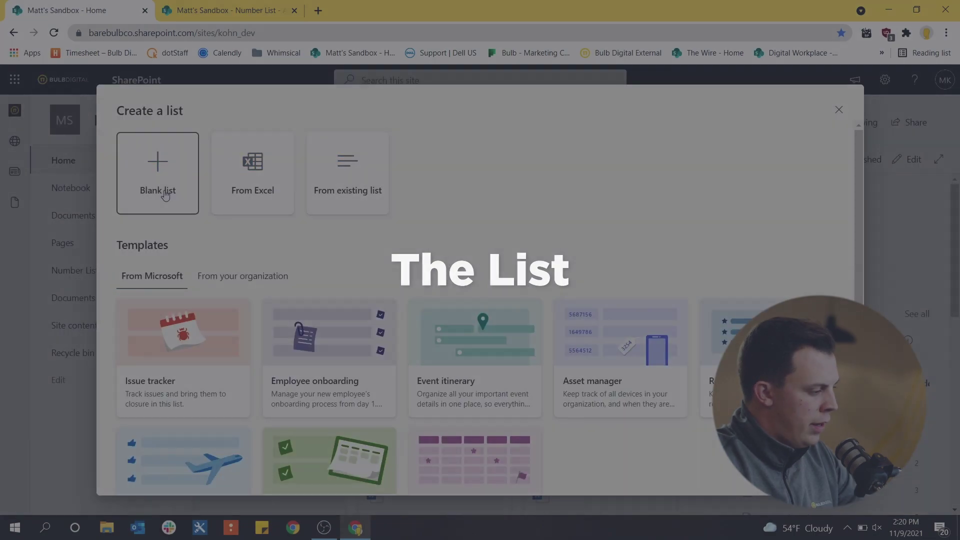
pyautogui.click(155, 193)
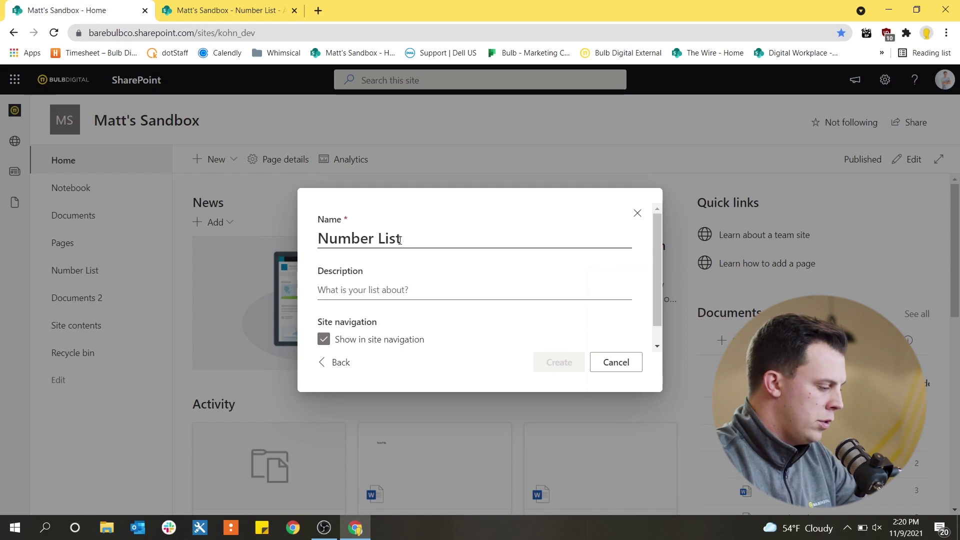
pyautogui.click(572, 366)
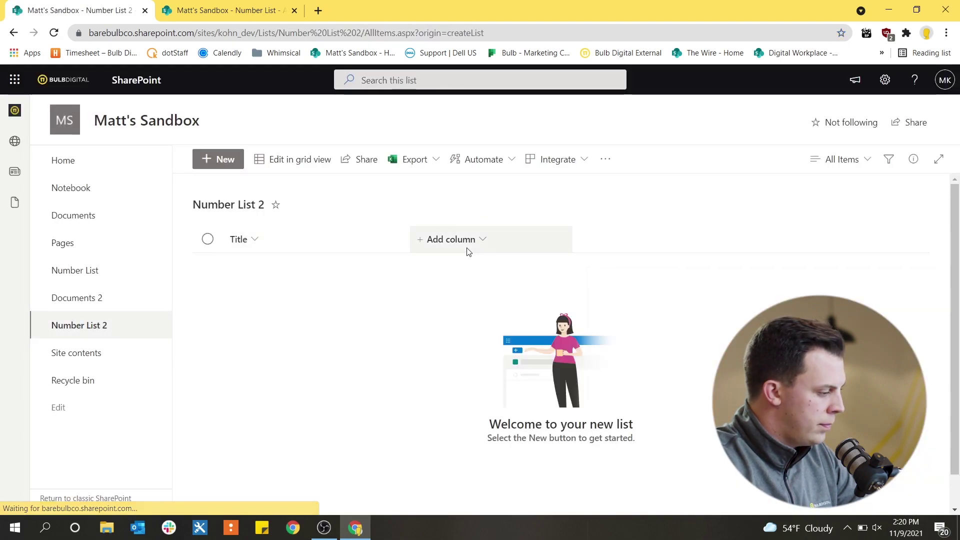
pyautogui.click(104, 271)
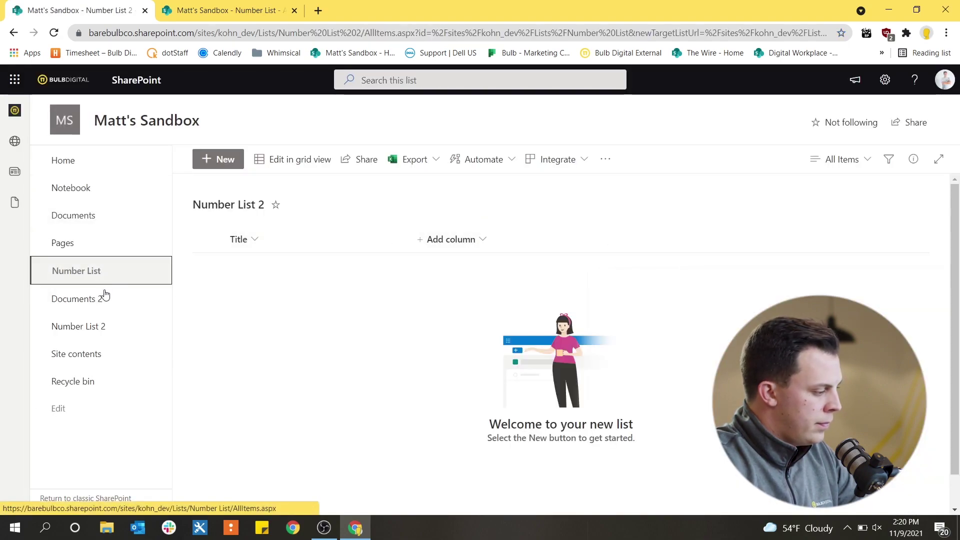
pyautogui.click(91, 330)
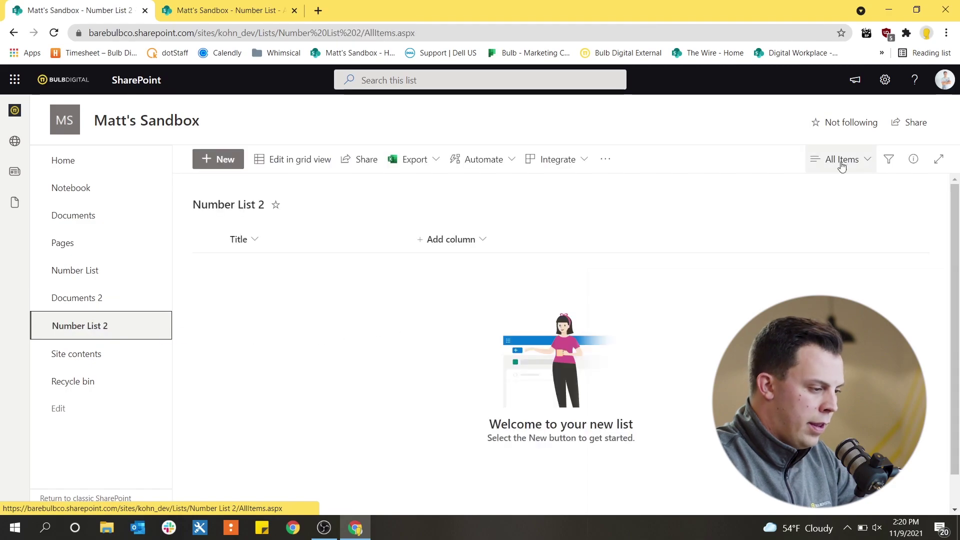
# Add a column named Number of type Number in the Number List 2 settings and return to the list.
pyautogui.click(875, 89)
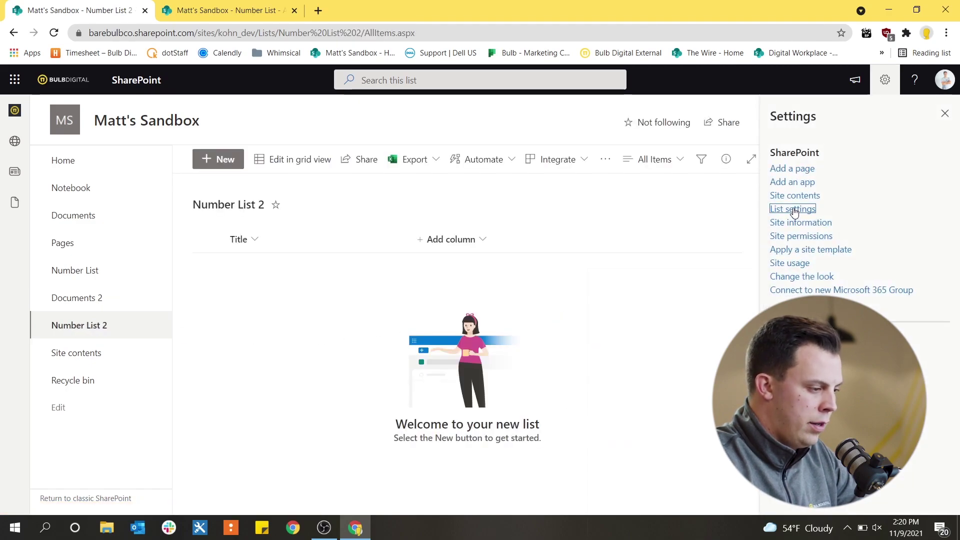
pyautogui.click(794, 211)
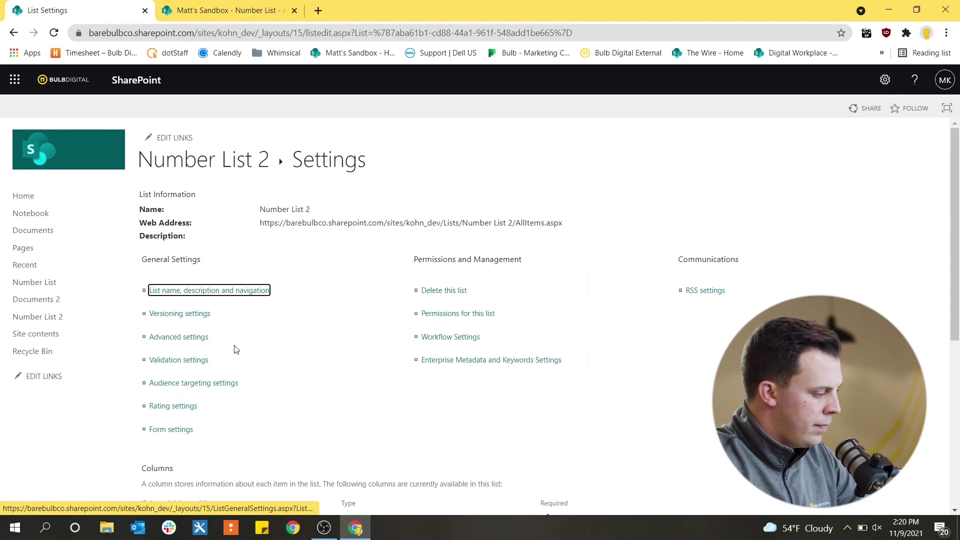
pyautogui.scroll(-6, 236, 349)
pyautogui.click(182, 303)
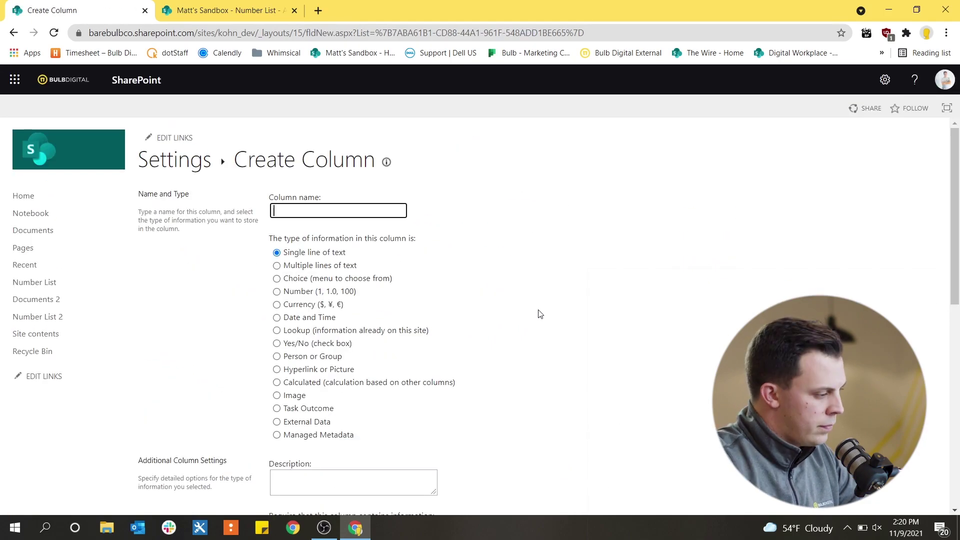
pyautogui.press('Tab')
pyautogui.press('Down')
pyautogui.press('Down')
pyautogui.press('Down')
pyautogui.scroll(-4, 489, 295)
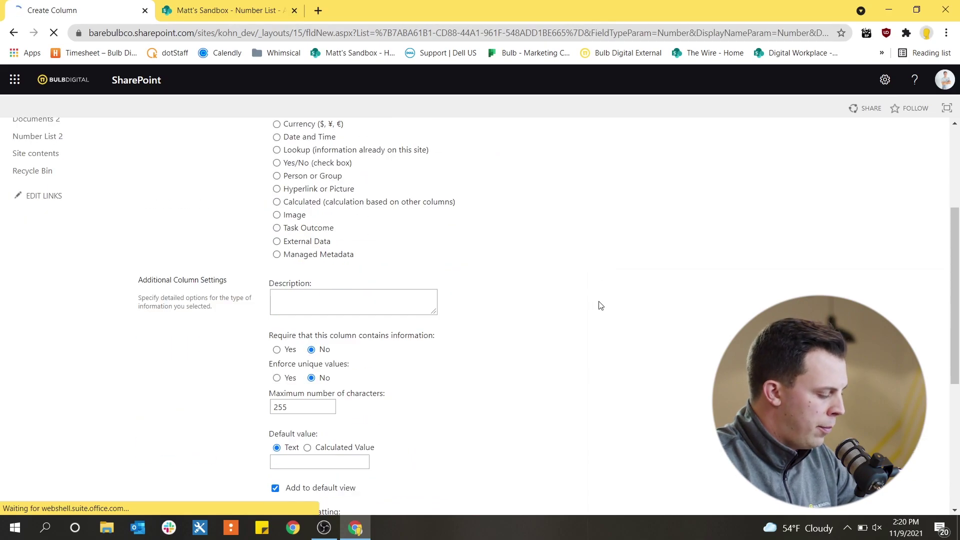
pyautogui.scroll(-10, 608, 258)
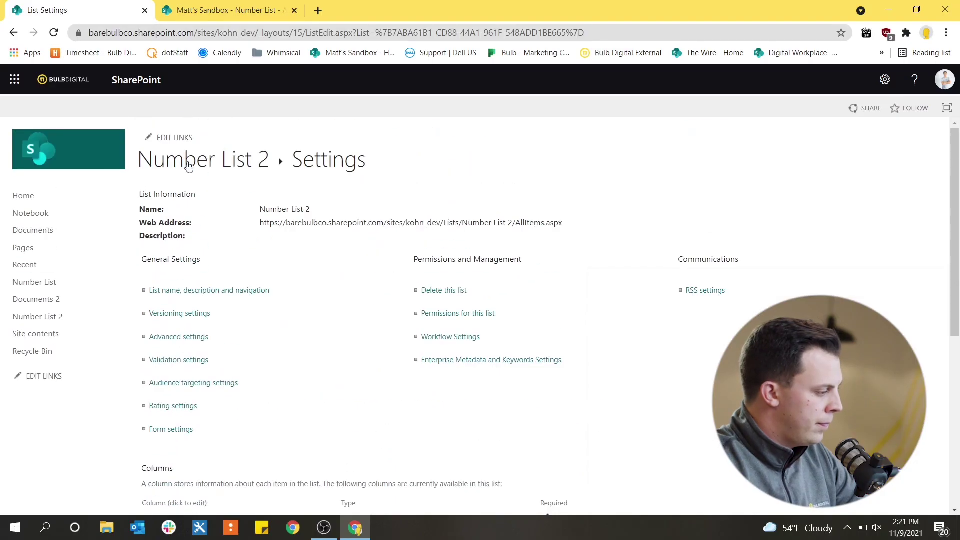
pyautogui.click(188, 163)
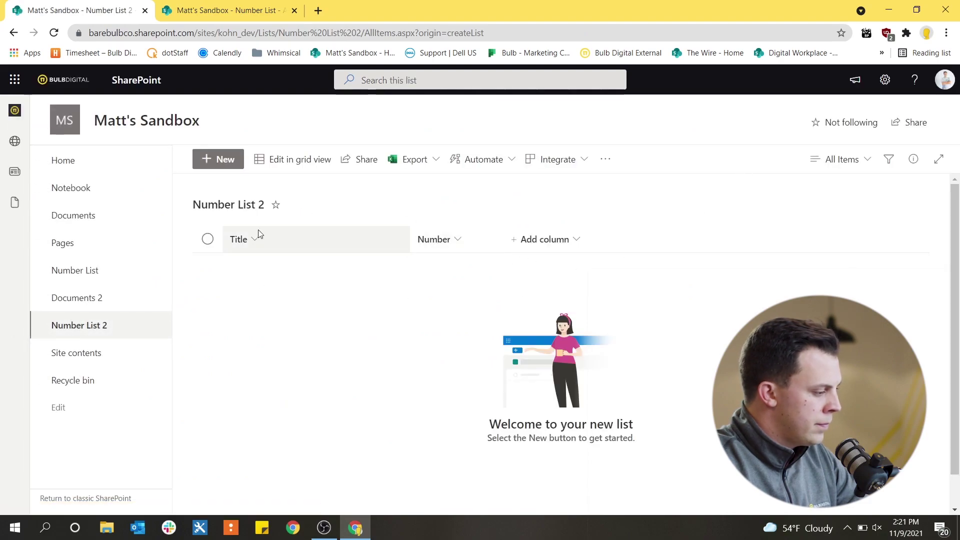
# Add an item to Number List 2 with Title 0 and Number 0, and save it.
pyautogui.click(212, 159)
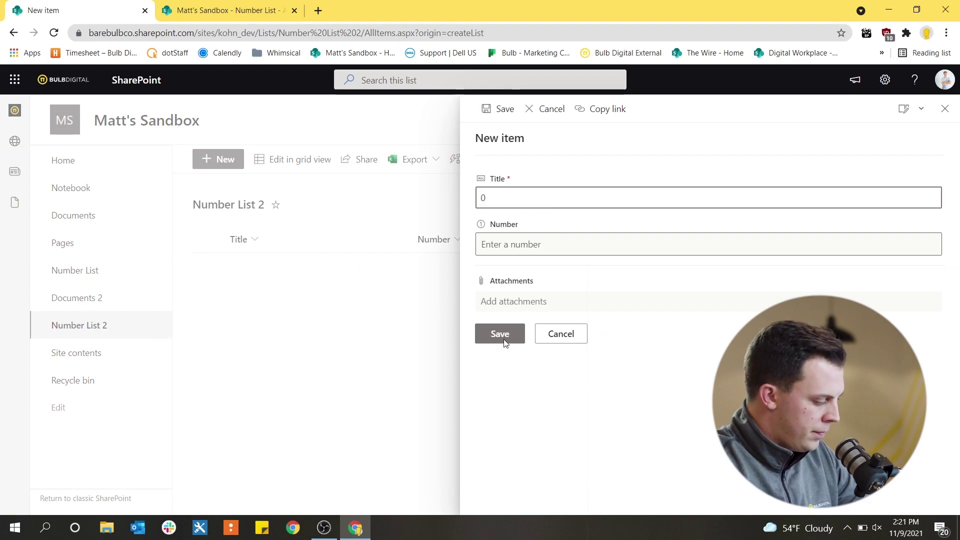
pyautogui.press('Tab')
pyautogui.write('0')
pyautogui.click(544, 206)
pyautogui.write('0')
pyautogui.press('Tab')
pyautogui.click(494, 340)
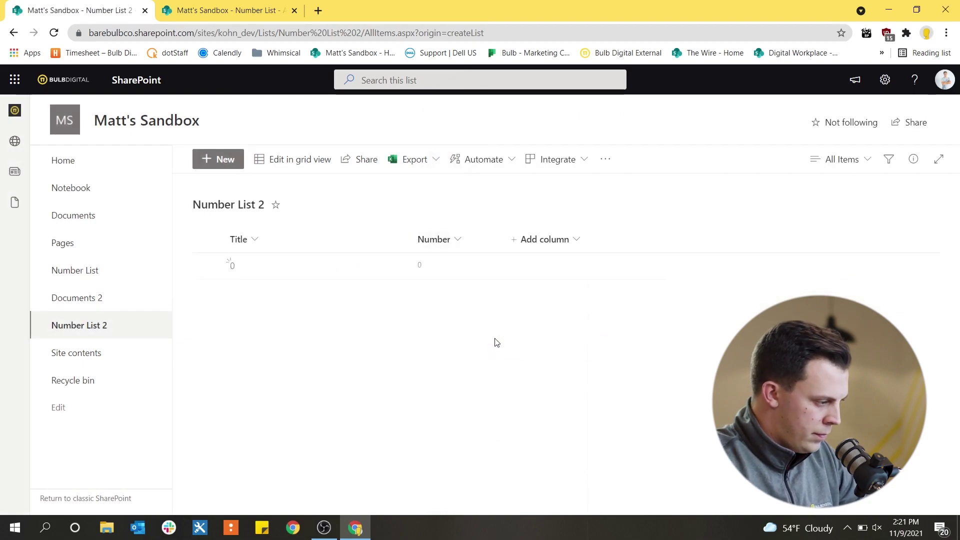
# Switch to Power Automate from the Microsoft 365 apps and show the existing flows.
pyautogui.hotkey('ctrl', 'Tab')
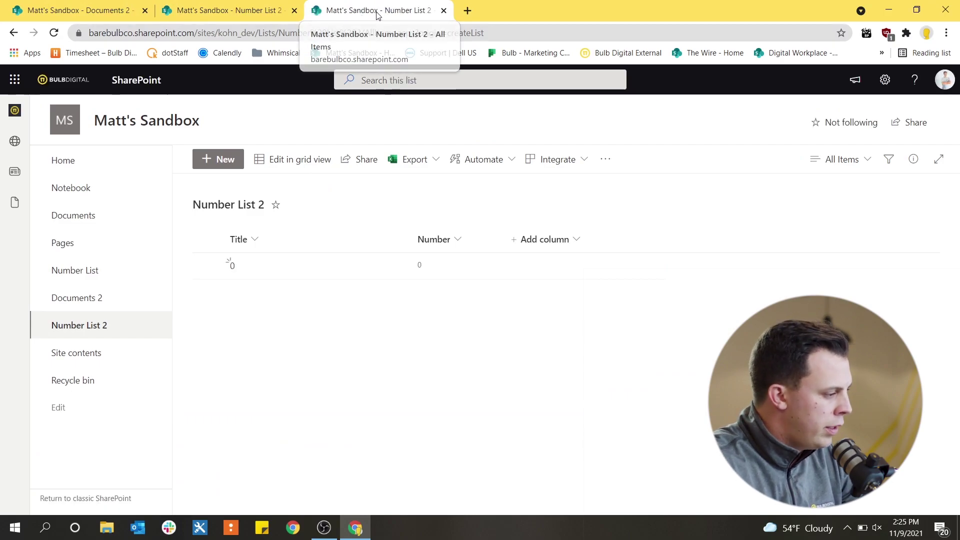
pyautogui.click(15, 79)
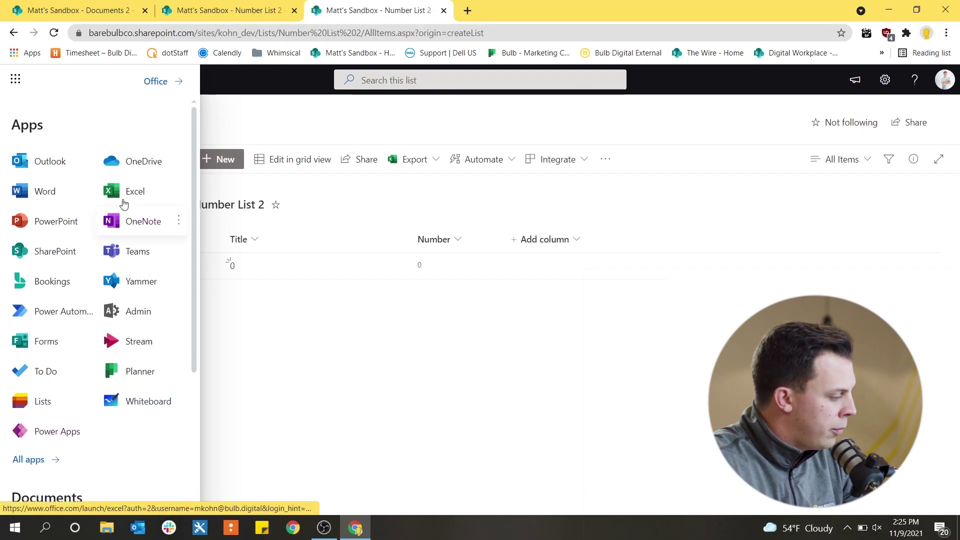
pyautogui.click(48, 340)
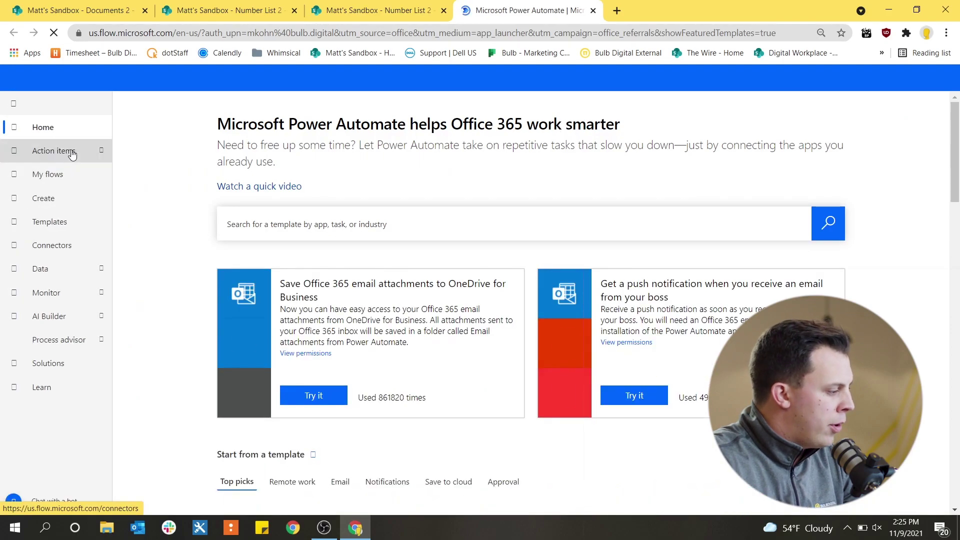
pyautogui.click(53, 175)
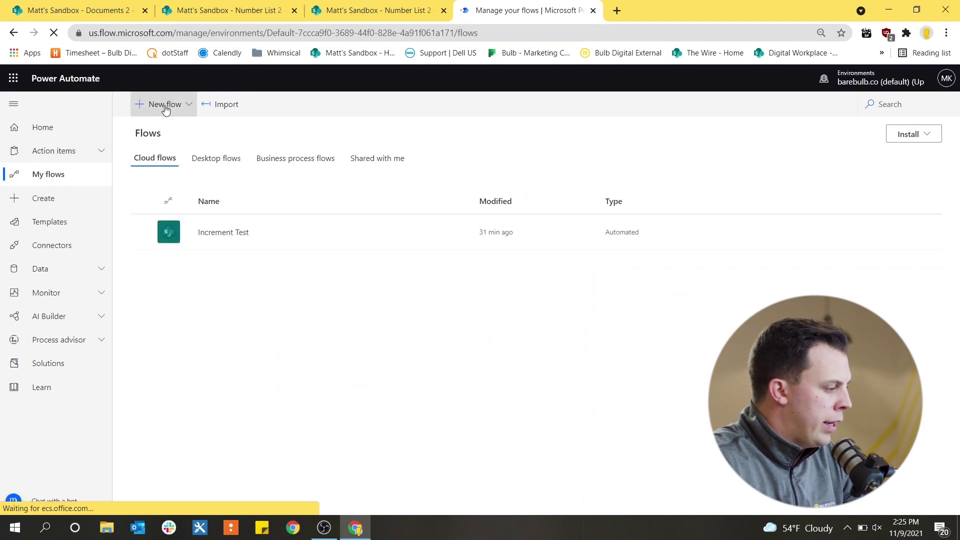
# Start a new automated cloud flow from blank and name it Auto Increment Number.
pyautogui.click(164, 109)
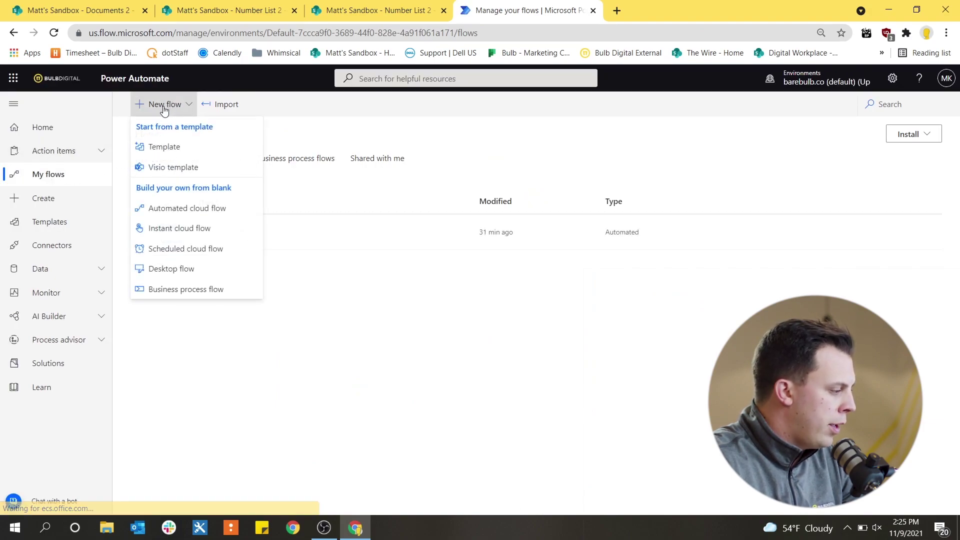
pyautogui.click(180, 210)
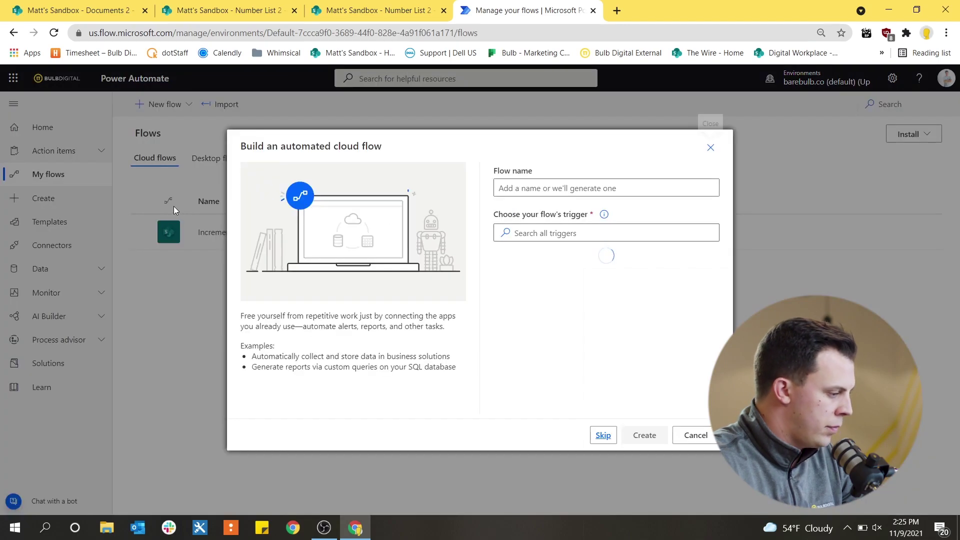
pyautogui.click(567, 183)
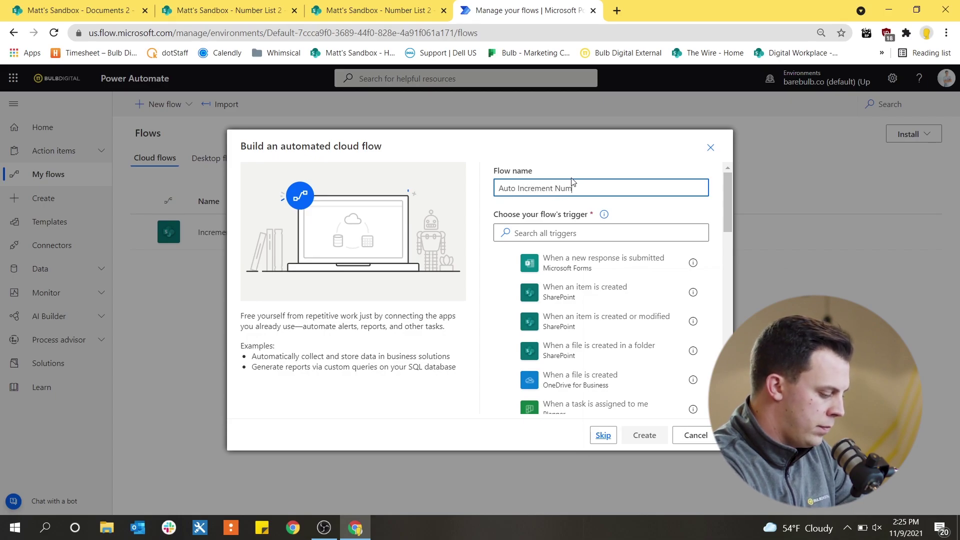
# Choose the SharePoint trigger "When a file is created (properties only)" and create the flow.
pyautogui.click(605, 233)
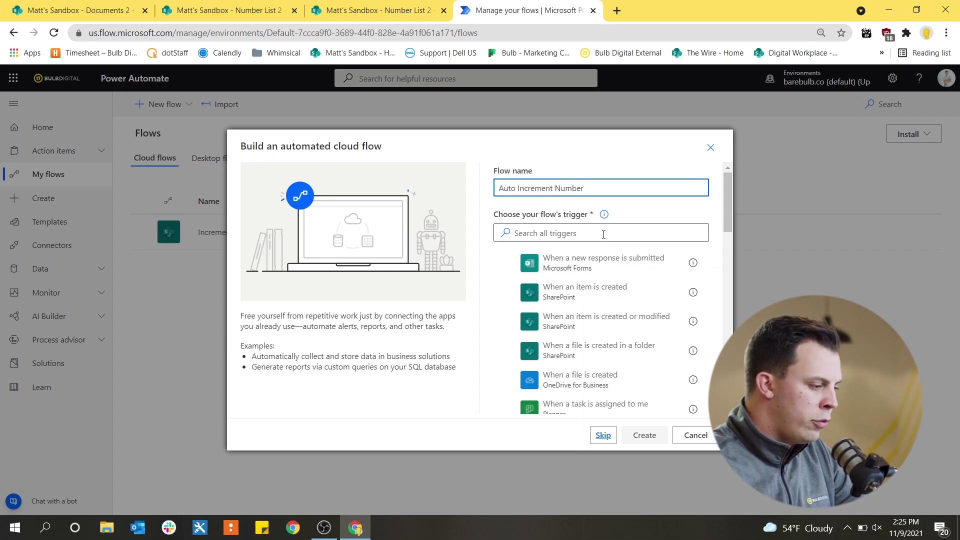
pyautogui.write('when ')
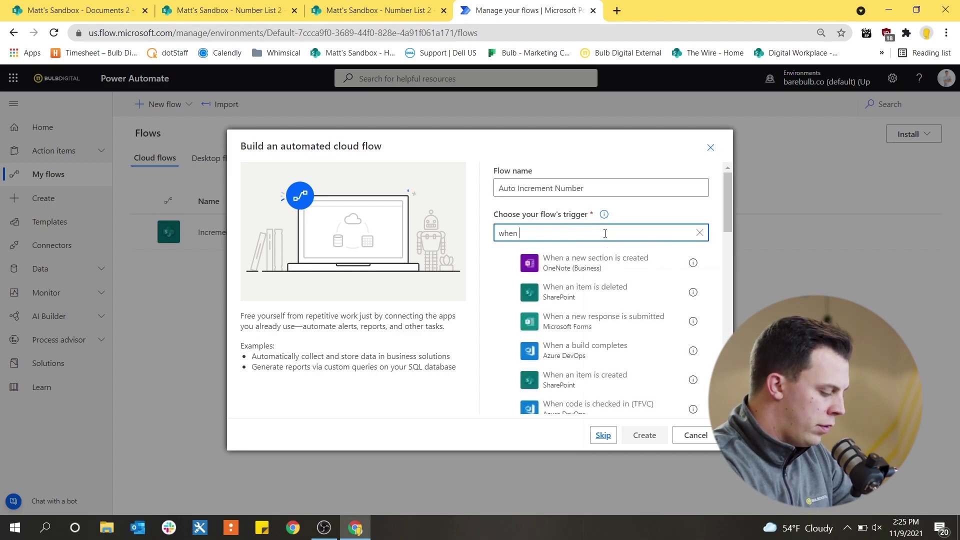
pyautogui.write('an item')
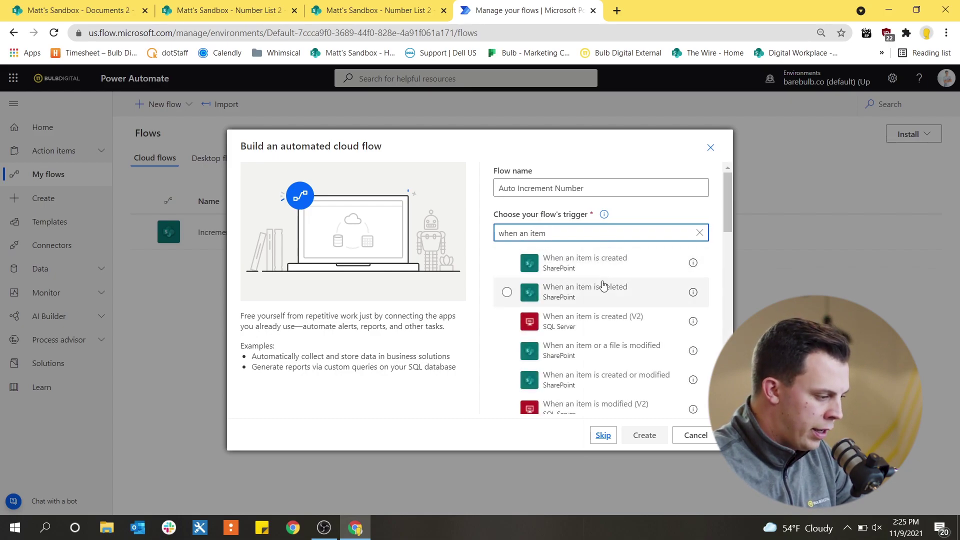
pyautogui.scroll(-1, 624, 343)
pyautogui.scroll(-2, 624, 344)
pyautogui.scroll(-4, 622, 338)
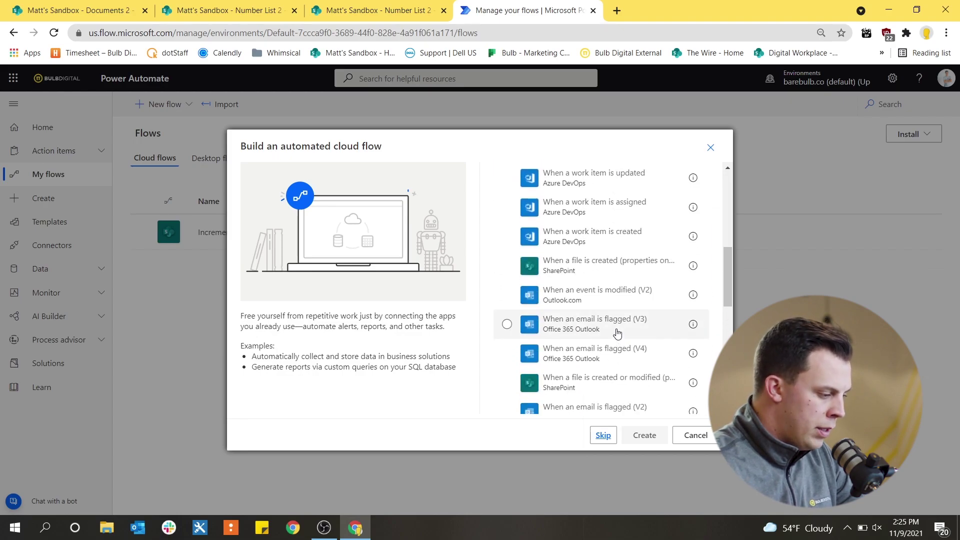
pyautogui.scroll(-2, 610, 285)
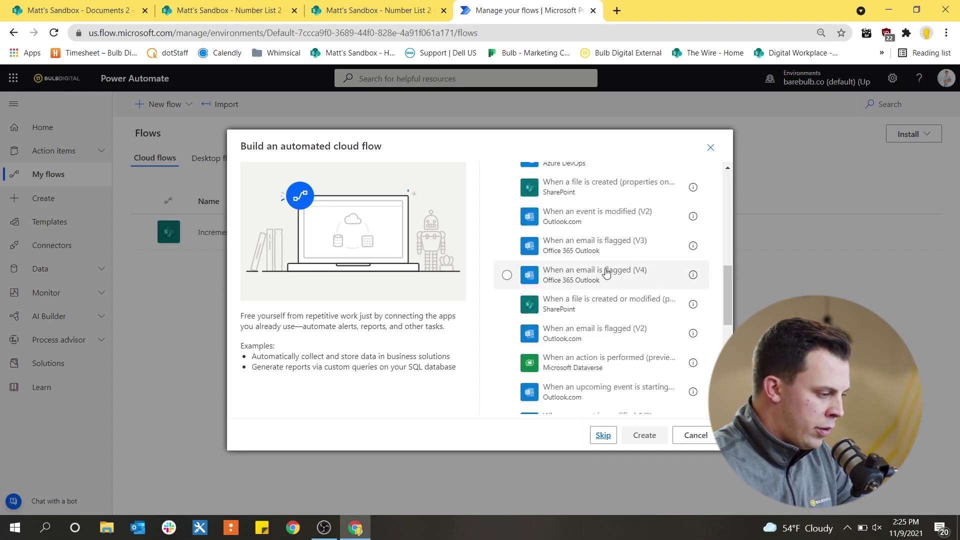
pyautogui.click(610, 187)
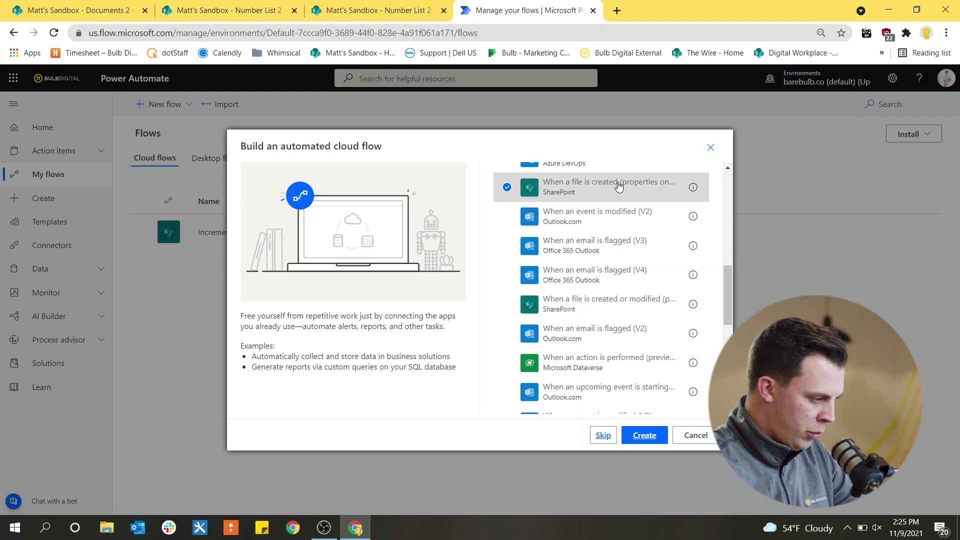
pyautogui.click(642, 436)
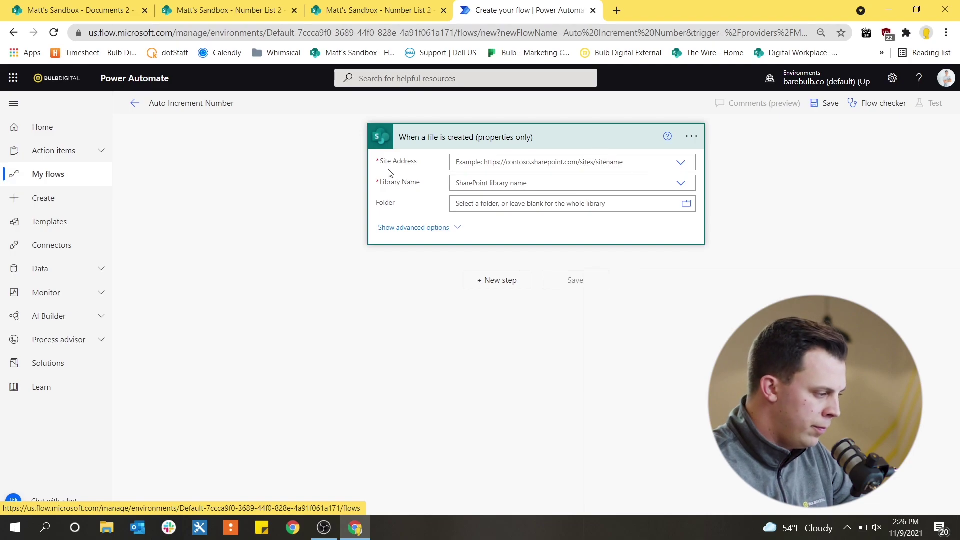
# Set the trigger's site address to Matt's Sandbox and its library name to Documents 2.
pyautogui.click(682, 164)
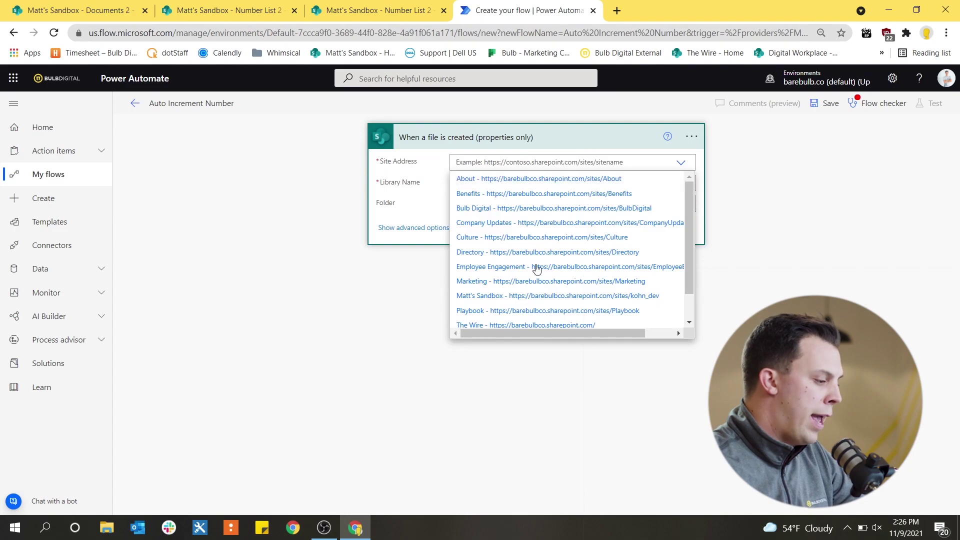
pyautogui.scroll(-1, 550, 276)
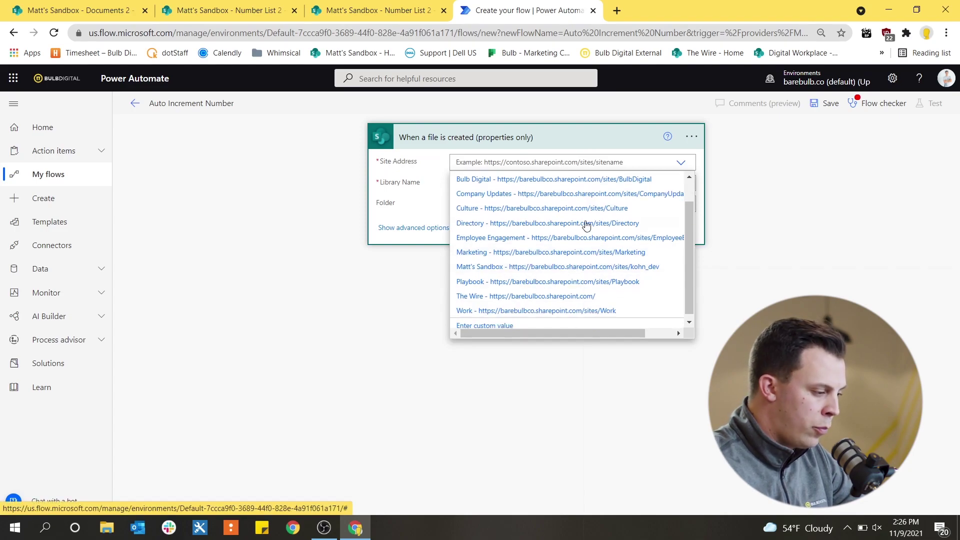
pyautogui.click(548, 268)
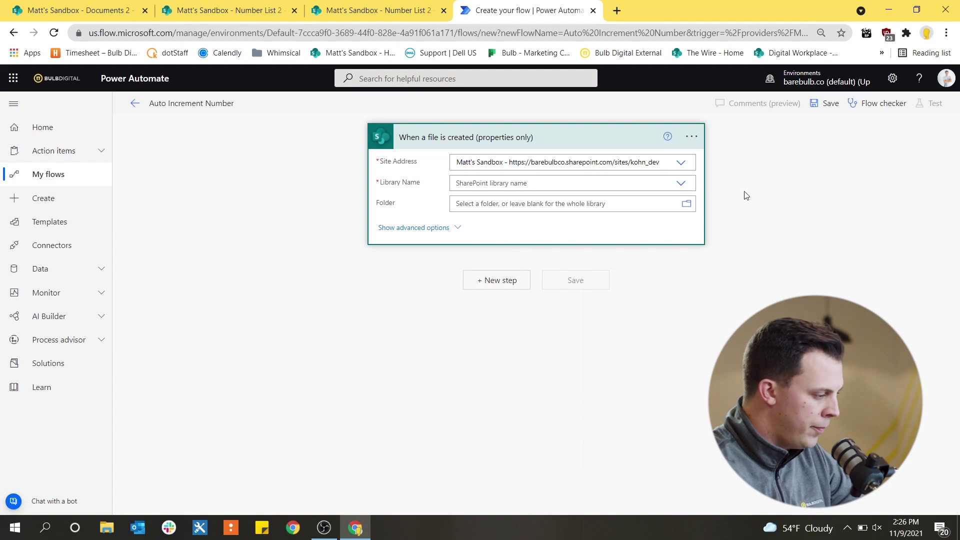
pyautogui.click(682, 185)
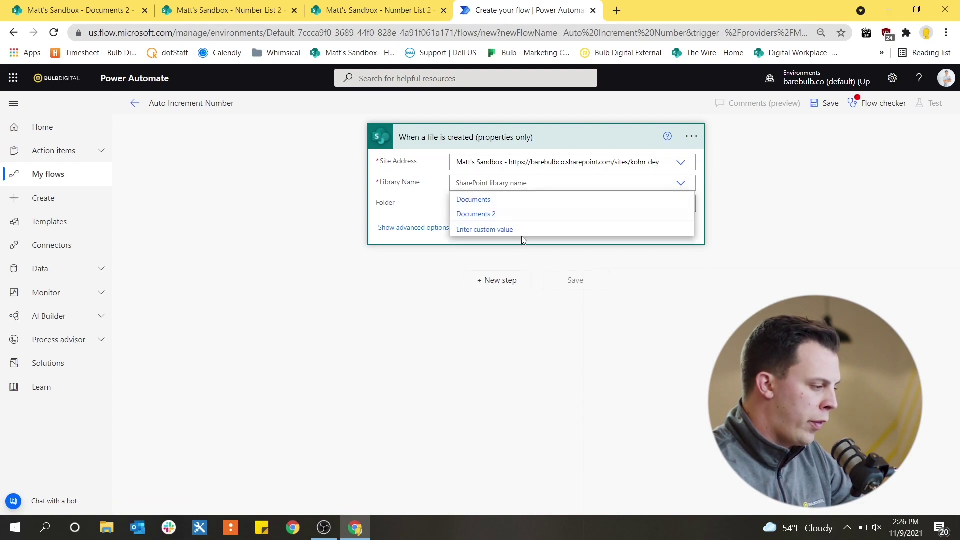
pyautogui.click(479, 215)
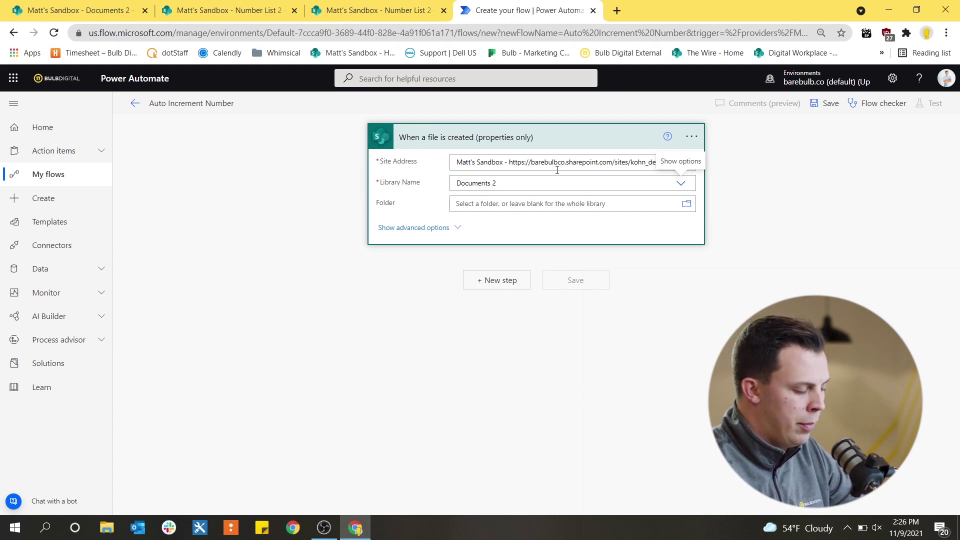
pyautogui.click(759, 293)
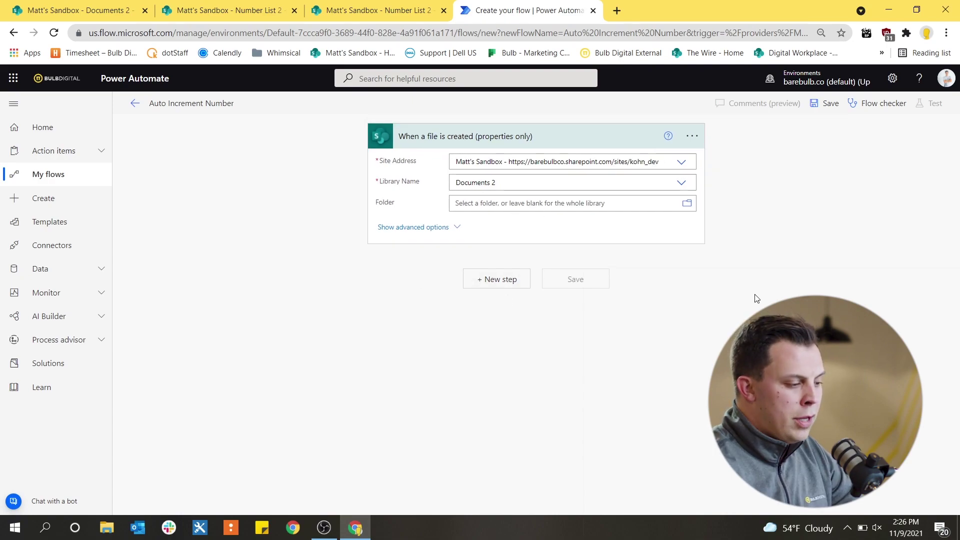
# Add a SharePoint Get items action that reads Number List 2 on the Matt's Sandbox site.
pyautogui.click(490, 284)
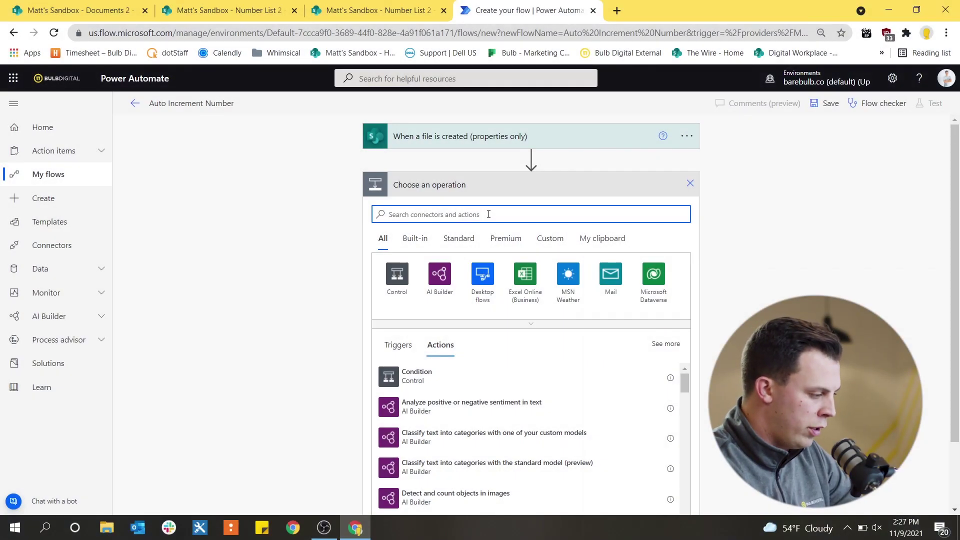
pyautogui.write('get item')
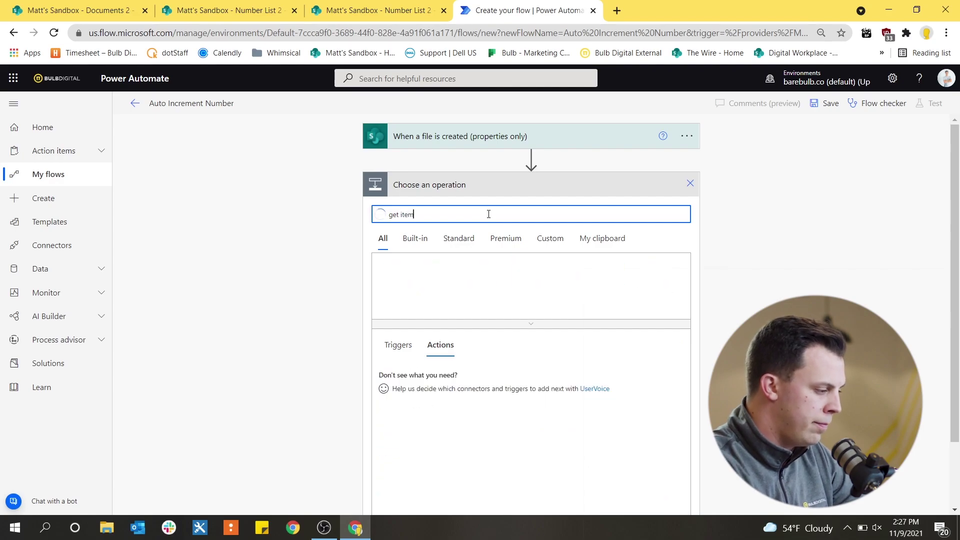
pyautogui.click(435, 382)
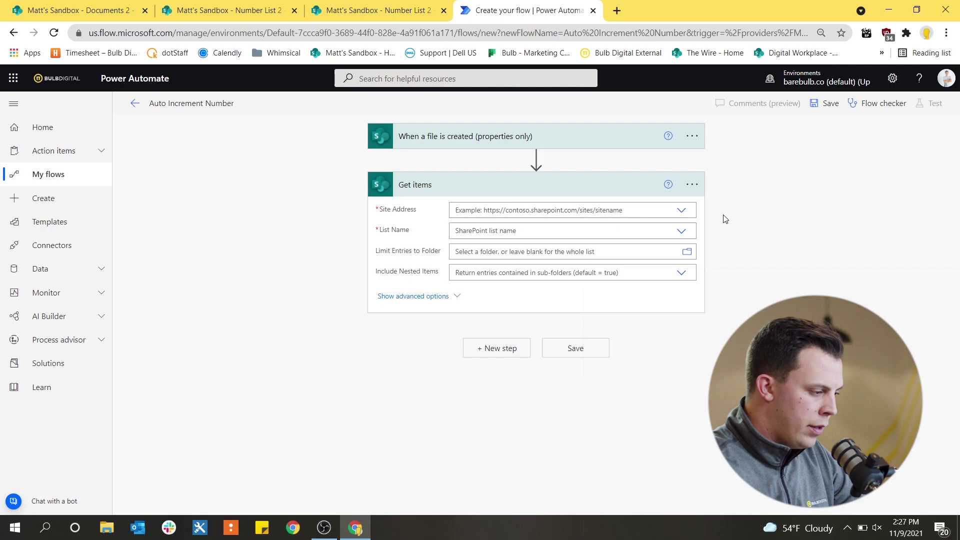
pyautogui.click(679, 216)
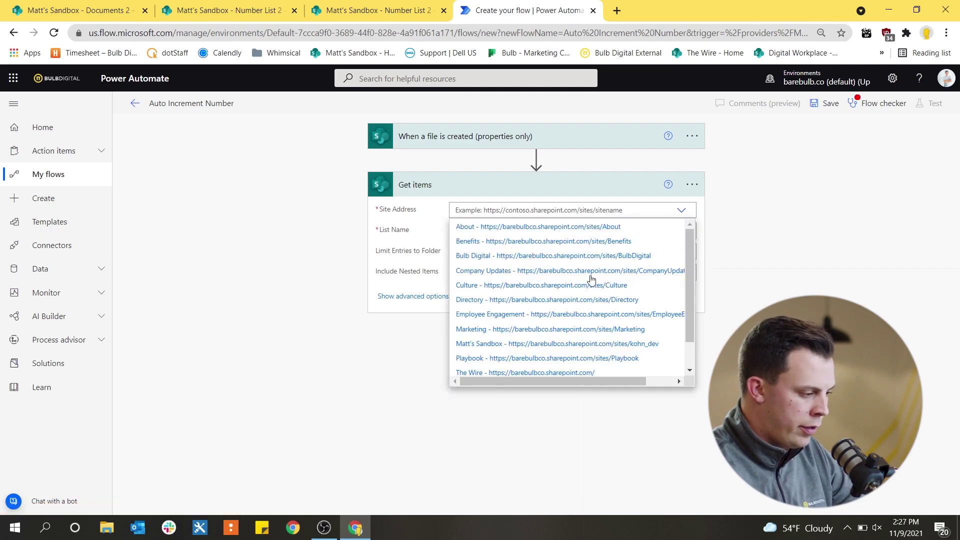
pyautogui.click(529, 344)
pyautogui.click(590, 231)
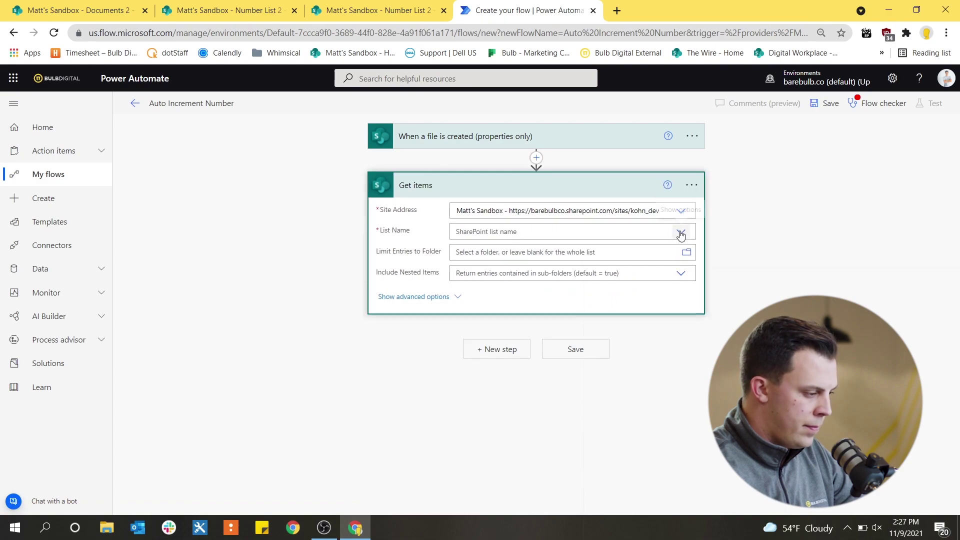
pyautogui.click(482, 264)
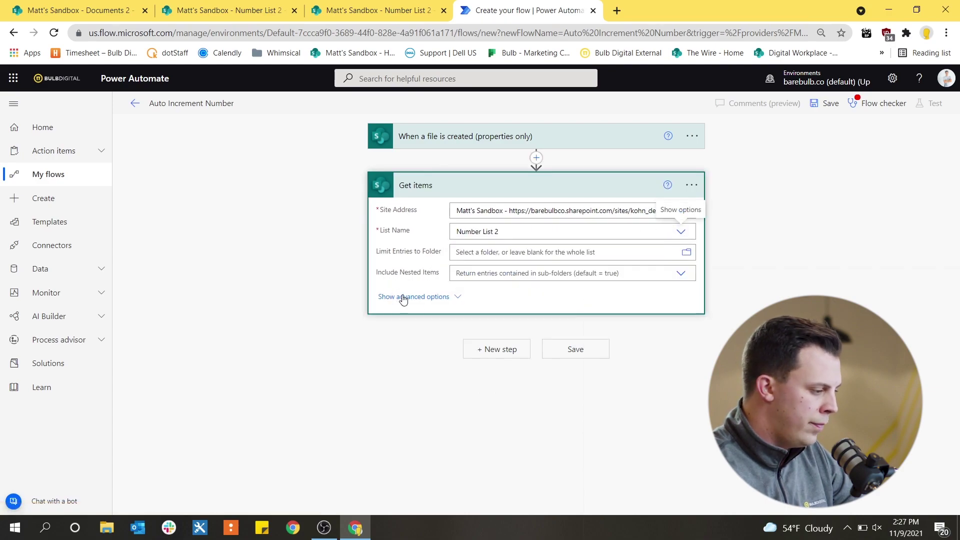
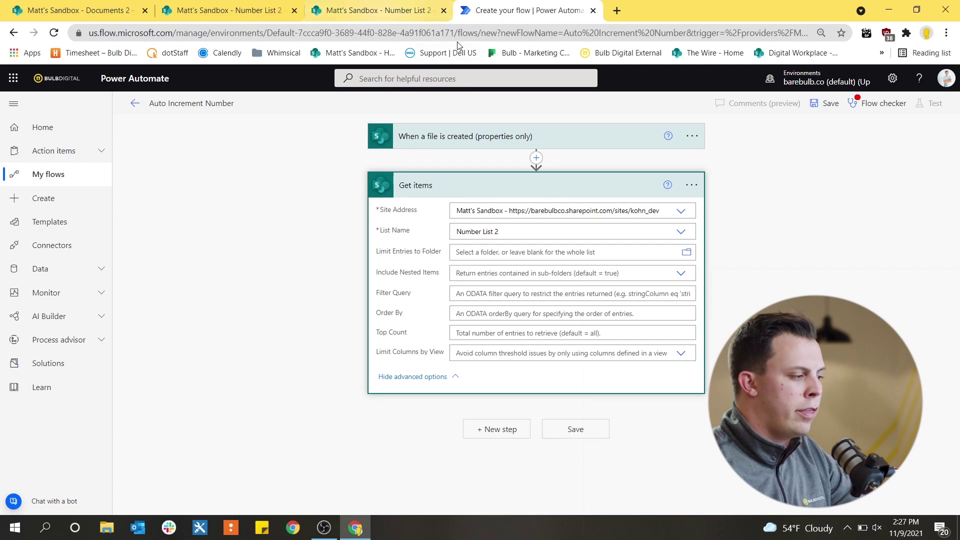
# Check the entry in Number List 2 on the SharePoint site, return to the flow and add a SharePoint Get item action after Get items.
pyautogui.click(371, 14)
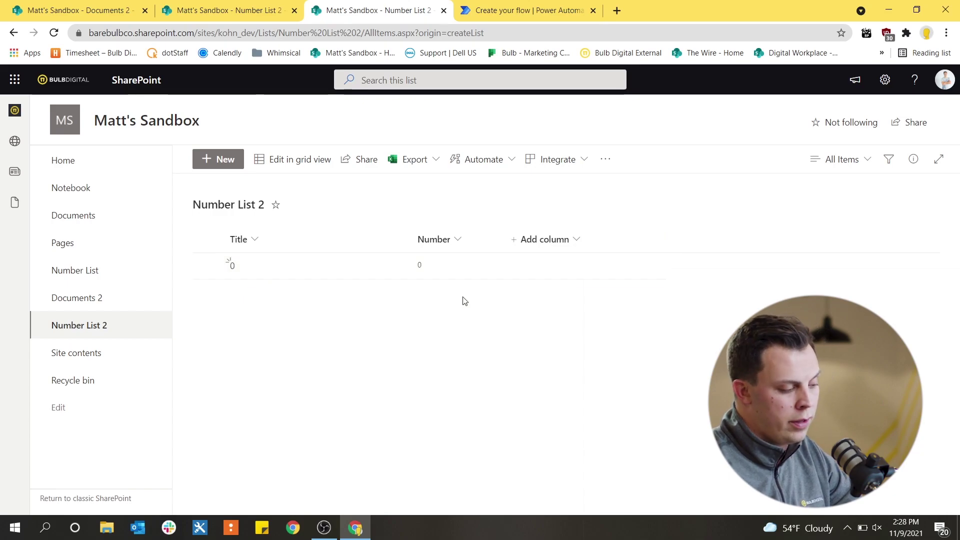
pyautogui.click(522, 15)
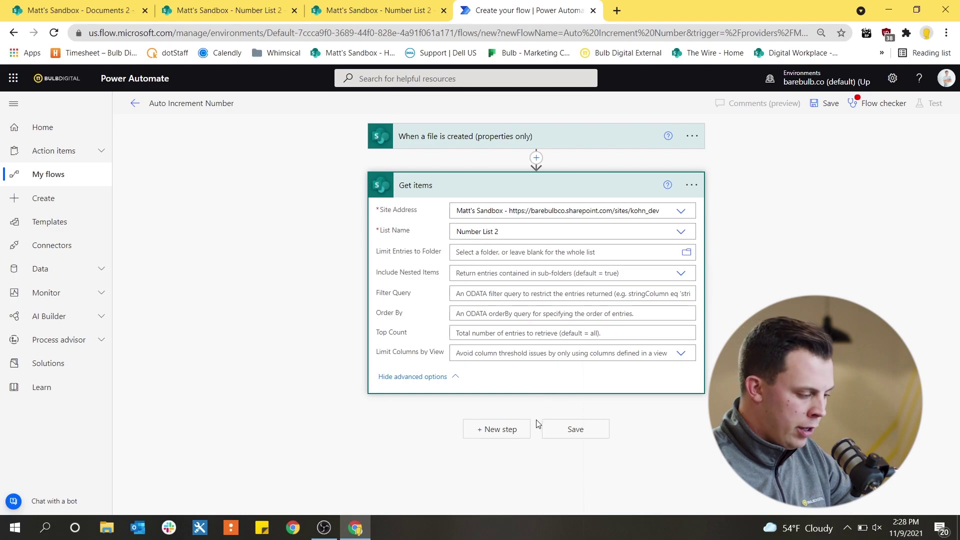
pyautogui.click(500, 429)
pyautogui.write('sharepoint')
pyautogui.scroll(-2, 598, 357)
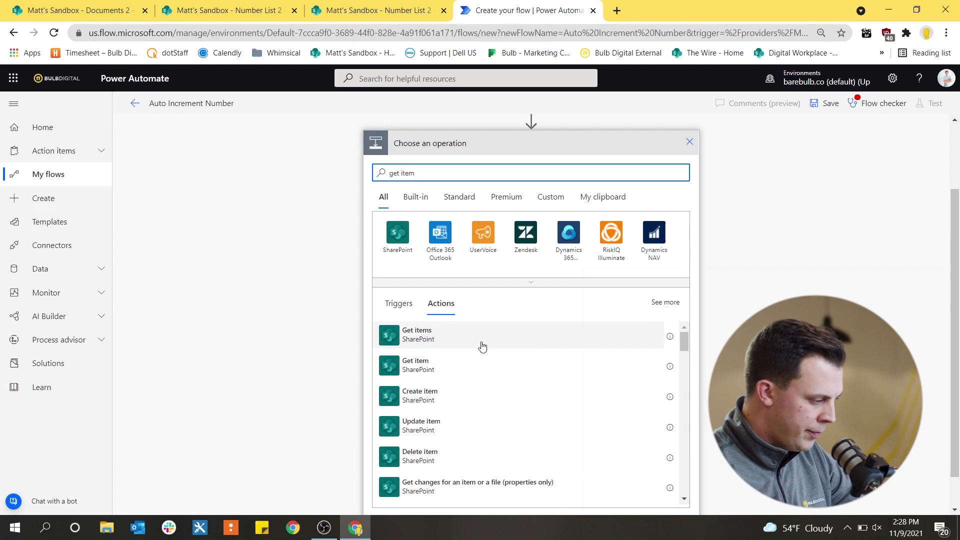
pyautogui.click(443, 370)
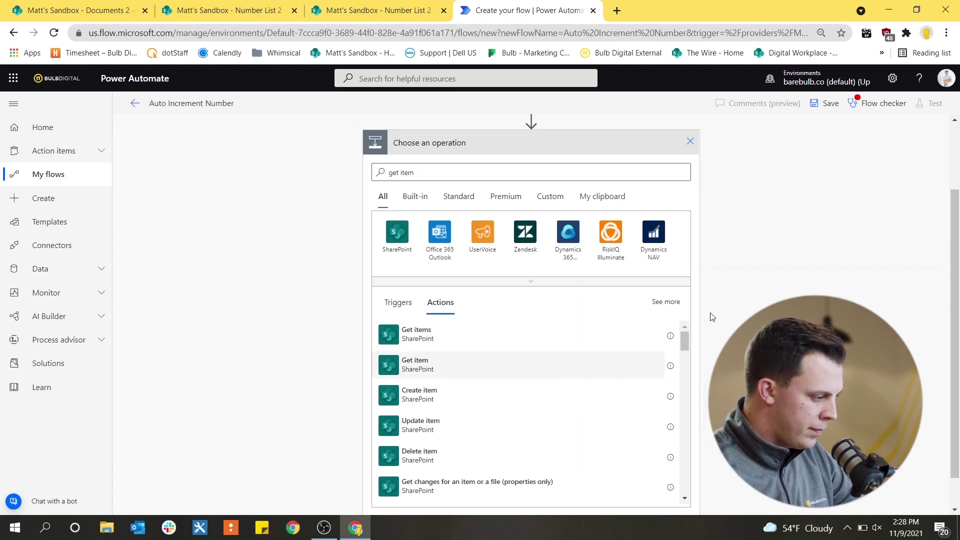
# Set the Get item action's site address to Matt's Sandbox and its list name to Number List 2.
pyautogui.click(681, 259)
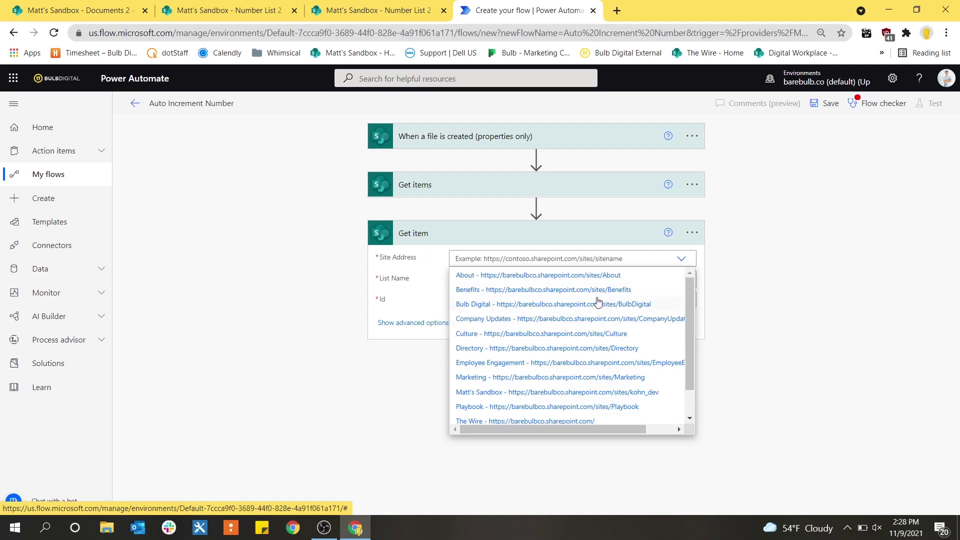
pyautogui.scroll(-2, 589, 354)
pyautogui.click(575, 356)
pyautogui.click(681, 279)
pyautogui.click(487, 311)
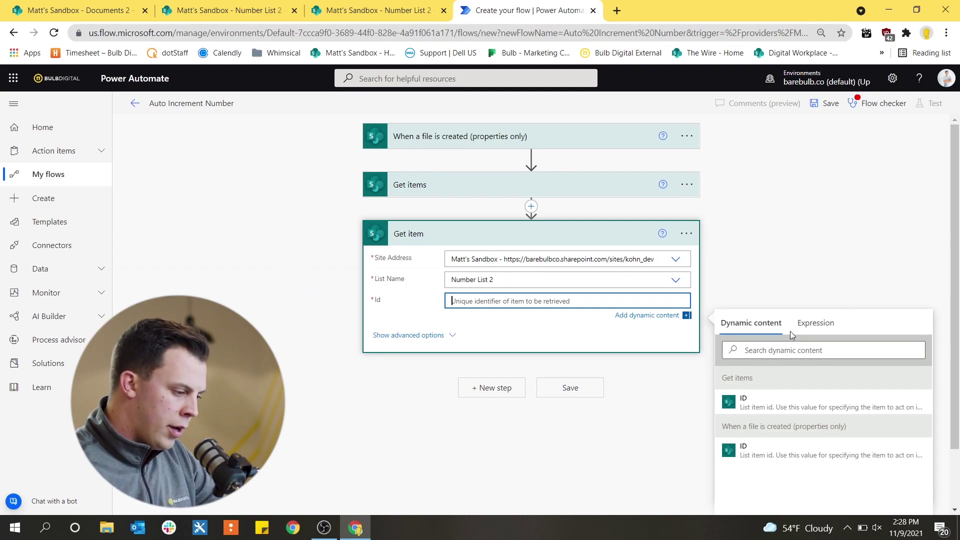
# Start an expression for the Get item action's Id with first() around the value output of Get items.
pyautogui.click(811, 328)
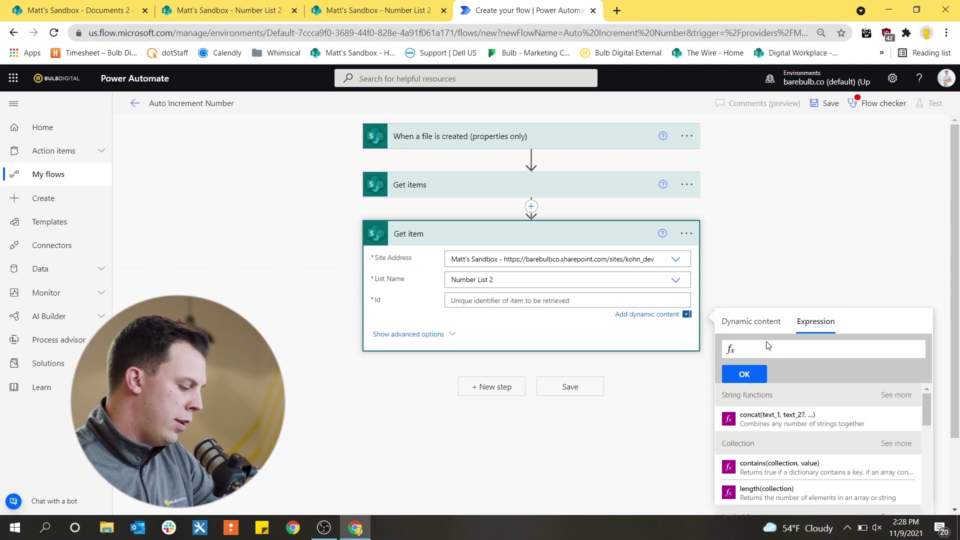
pyautogui.write('first')
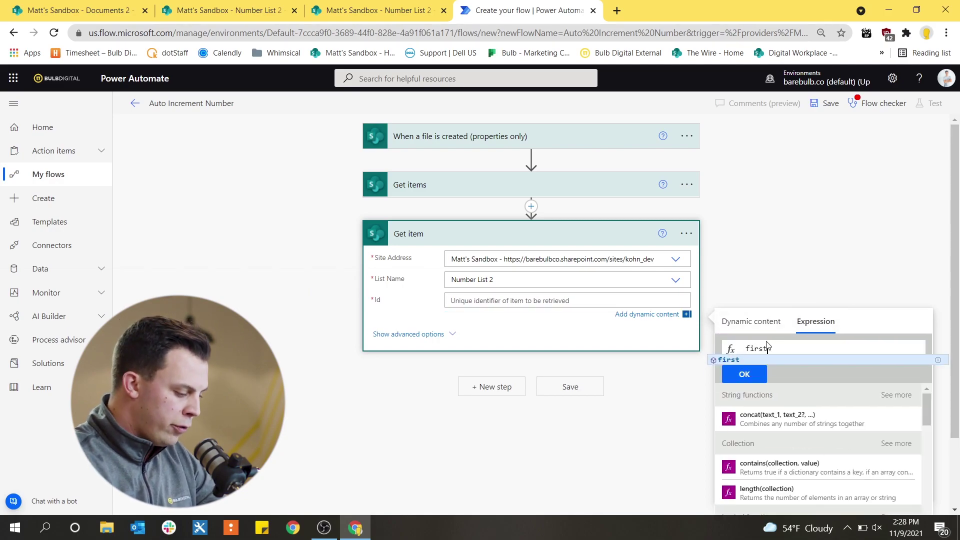
pyautogui.write('(')
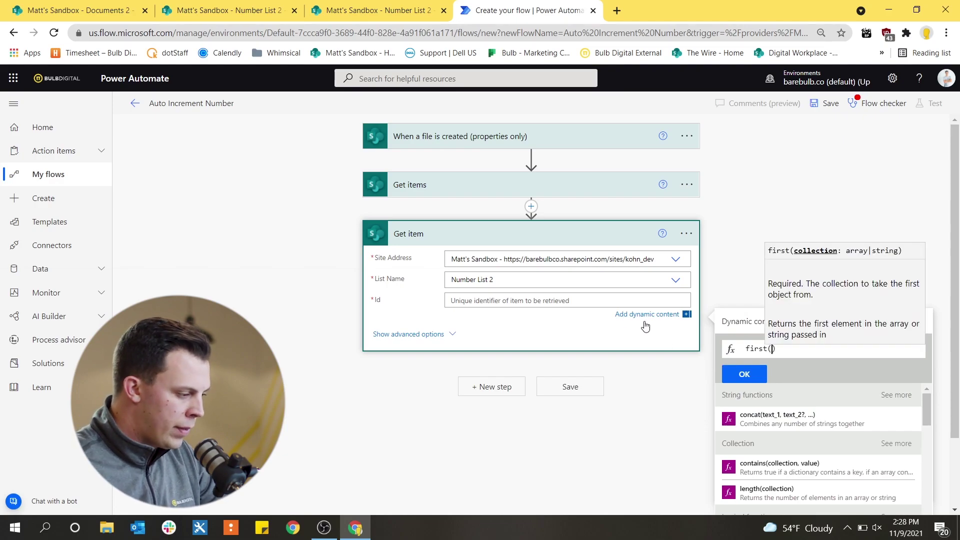
pyautogui.click(737, 323)
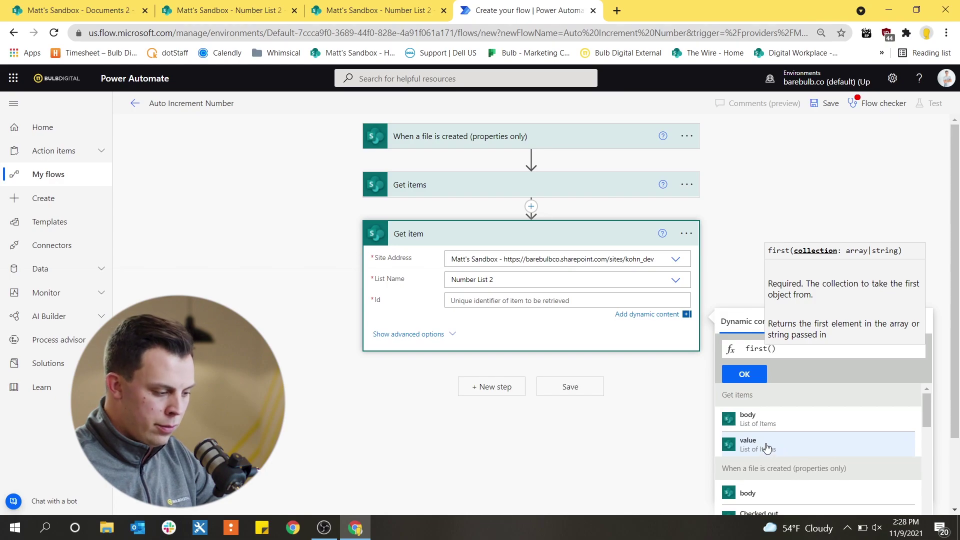
pyautogui.scroll(-1, 767, 448)
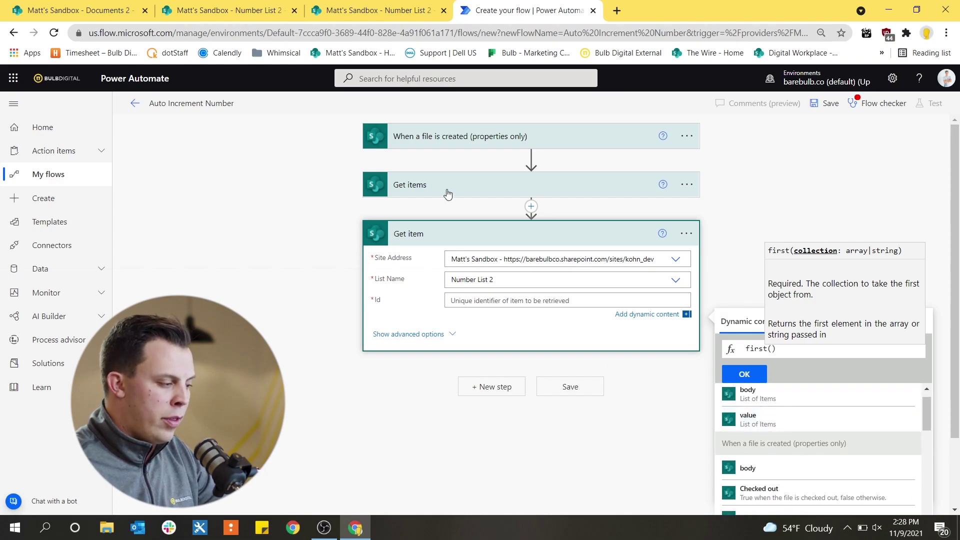
pyautogui.click(750, 419)
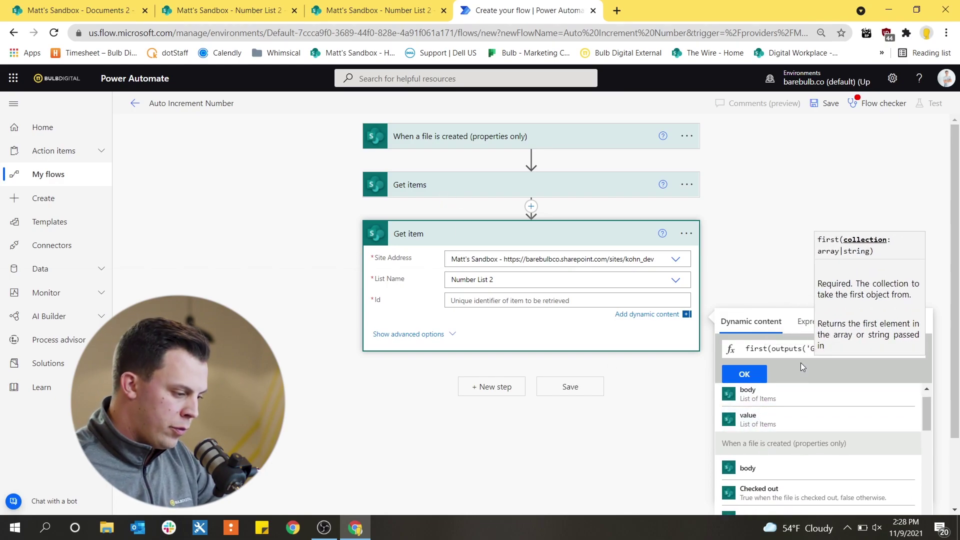
# Extend the expression to first(outputs('Get_items')?['body/value'])?['ID'] and insert it as the Get item action's Id.
pyautogui.moveTo(784, 349); pyautogui.dragTo(915, 349)
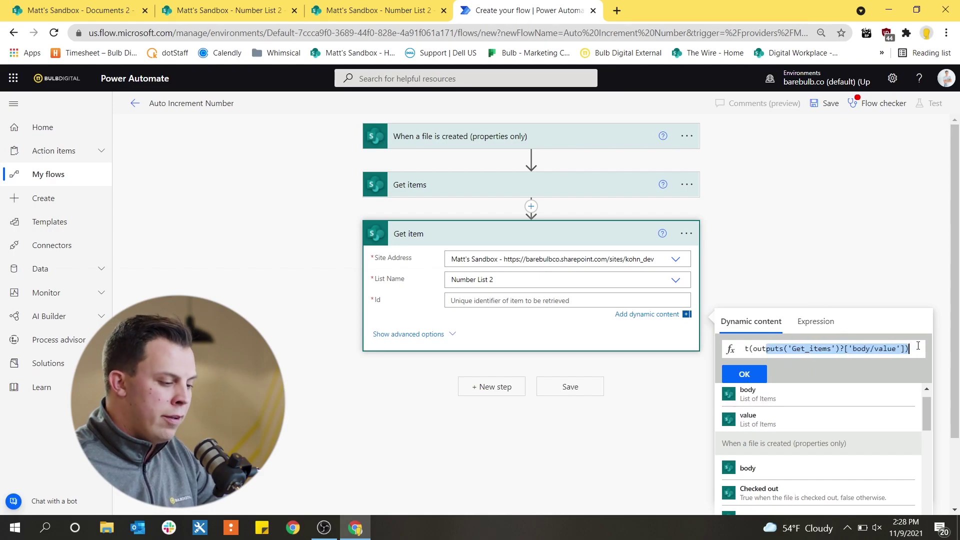
pyautogui.click(915, 348)
pyautogui.write("?['ID")
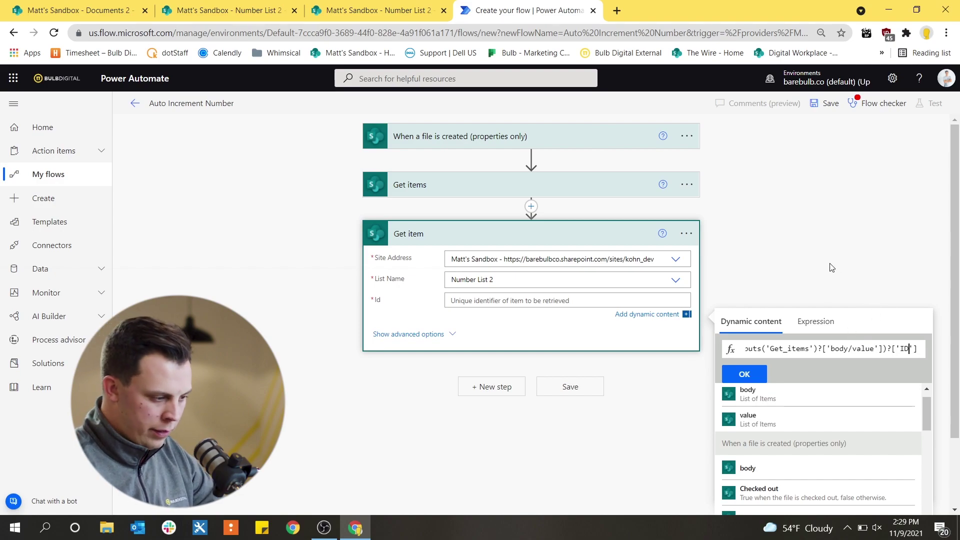
pyautogui.scroll(-1, 824, 258)
pyautogui.scroll(-2, 824, 258)
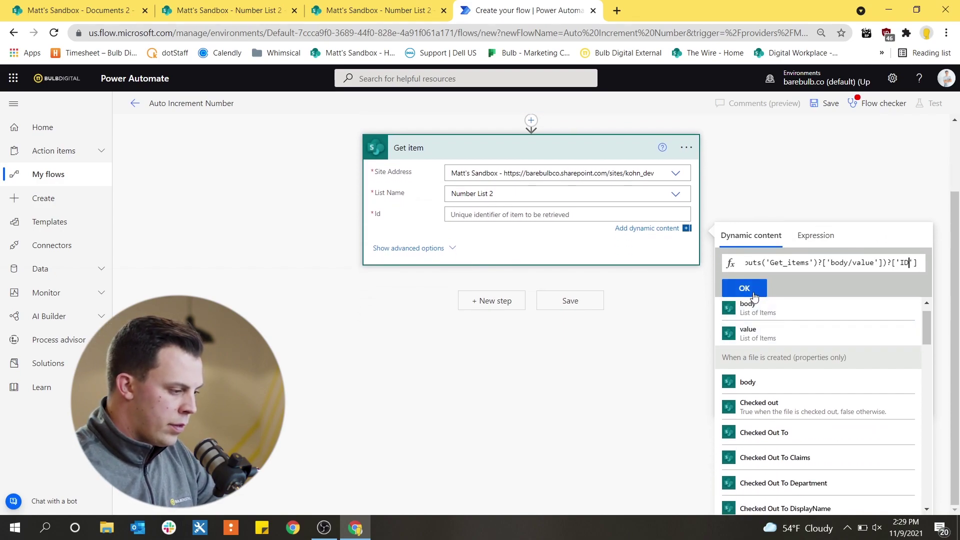
pyautogui.doubleClick(784, 263)
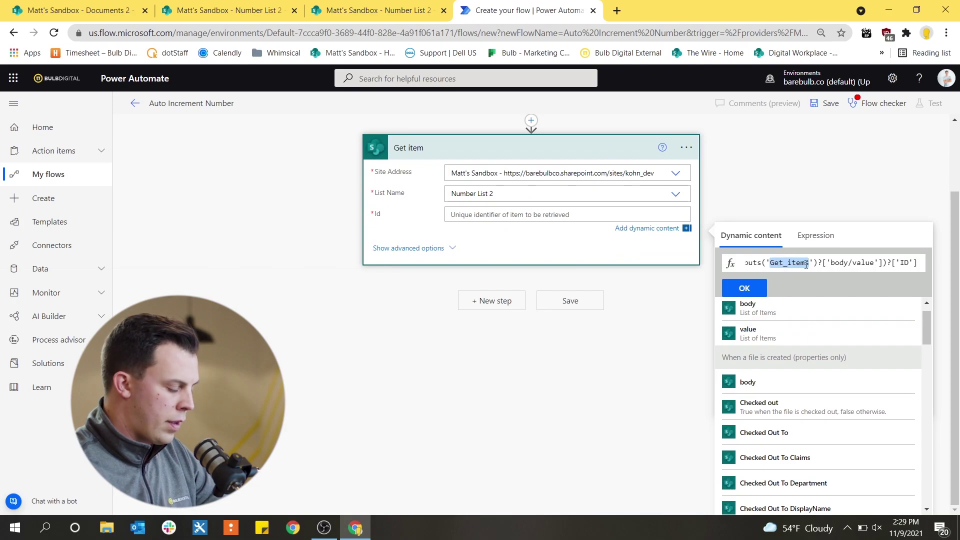
pyautogui.tripleClick(802, 265)
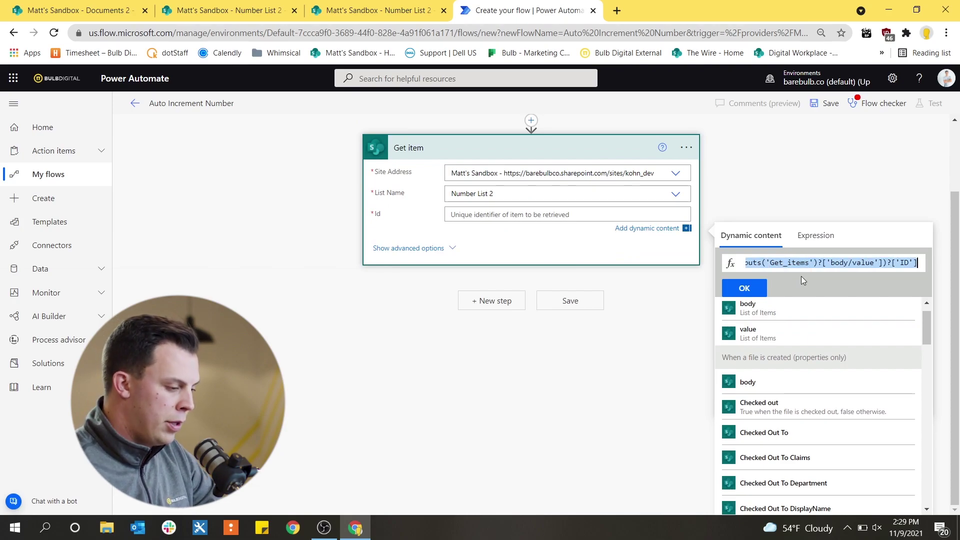
pyautogui.click(744, 289)
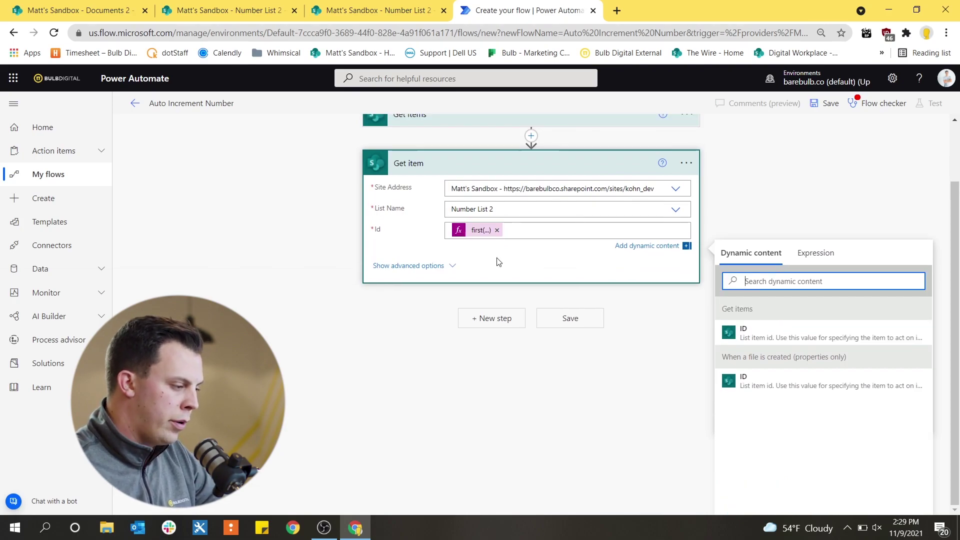
# Reopen the Get item action's Id expression, check its full text and reapply it.
pyautogui.scroll(2, 550, 250)
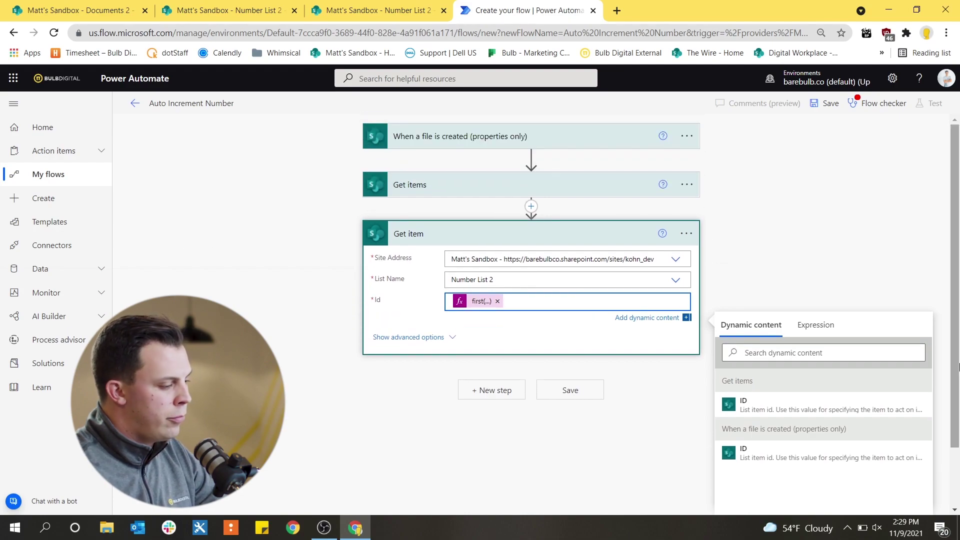
pyautogui.click(479, 301)
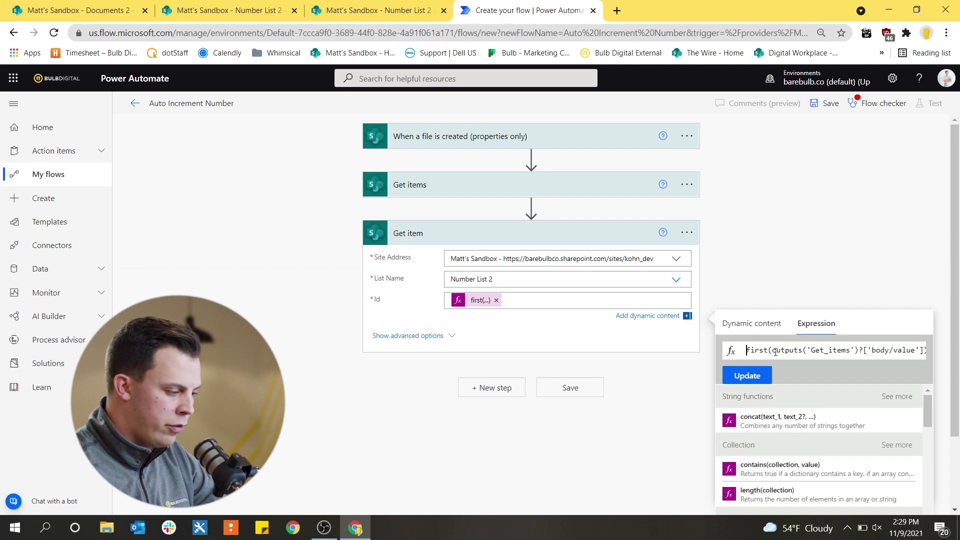
pyautogui.moveTo(768, 349); pyautogui.dragTo(958, 358)
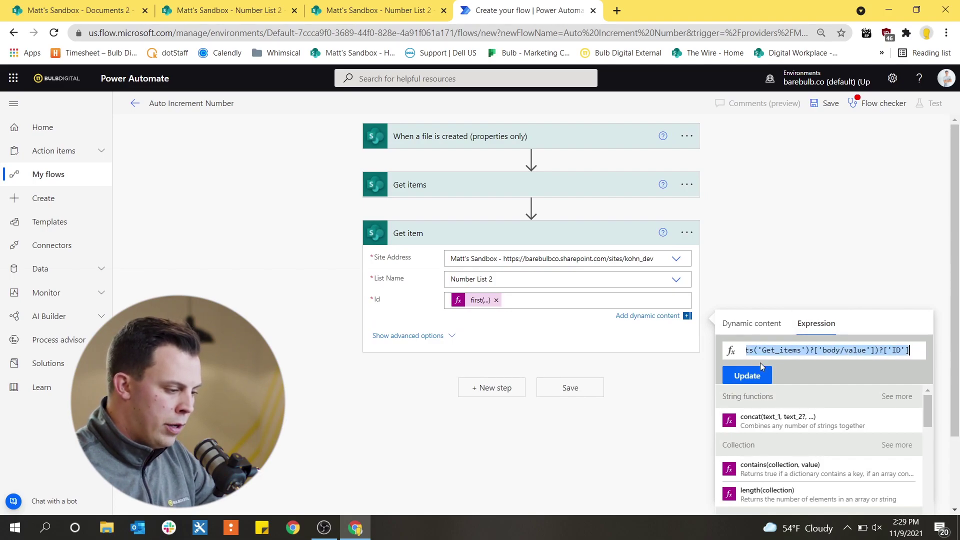
pyautogui.click(754, 376)
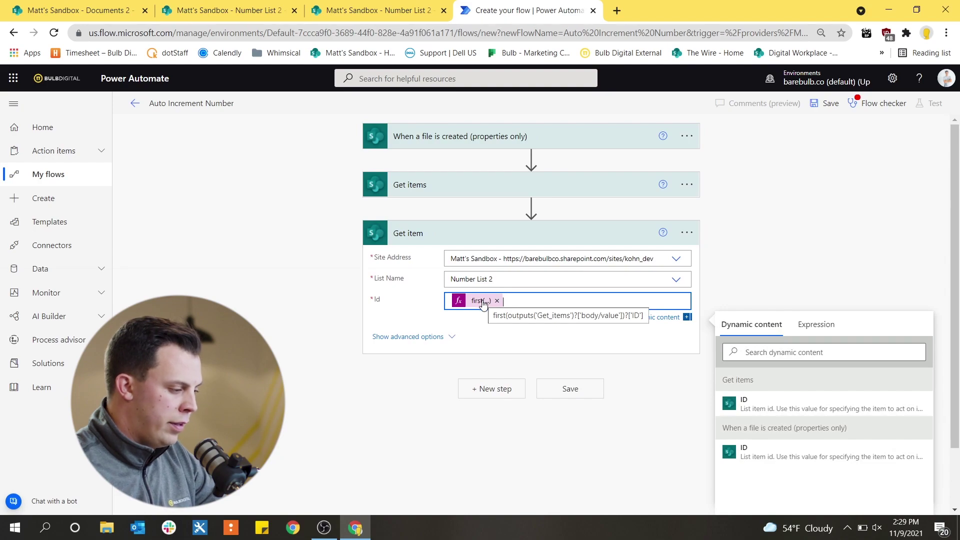
pyautogui.click(288, 302)
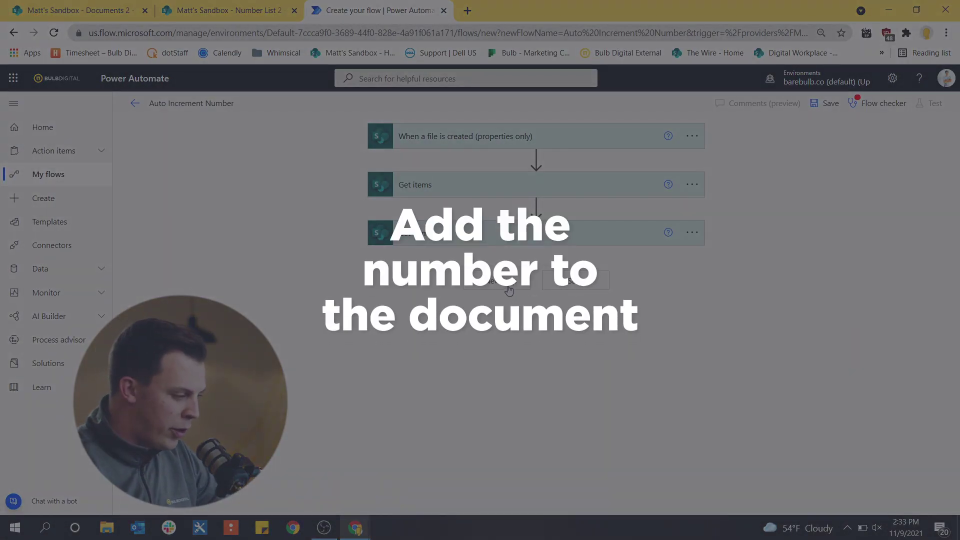
# Search for "update file" and add a SharePoint Update file properties action after Get item.
pyautogui.click(510, 288)
pyautogui.write('update')
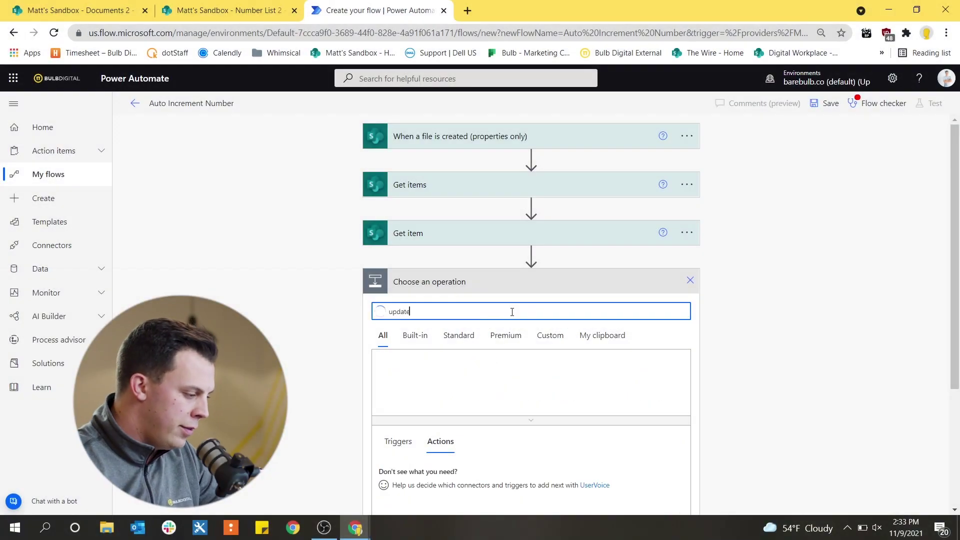
pyautogui.scroll(-4, 710, 315)
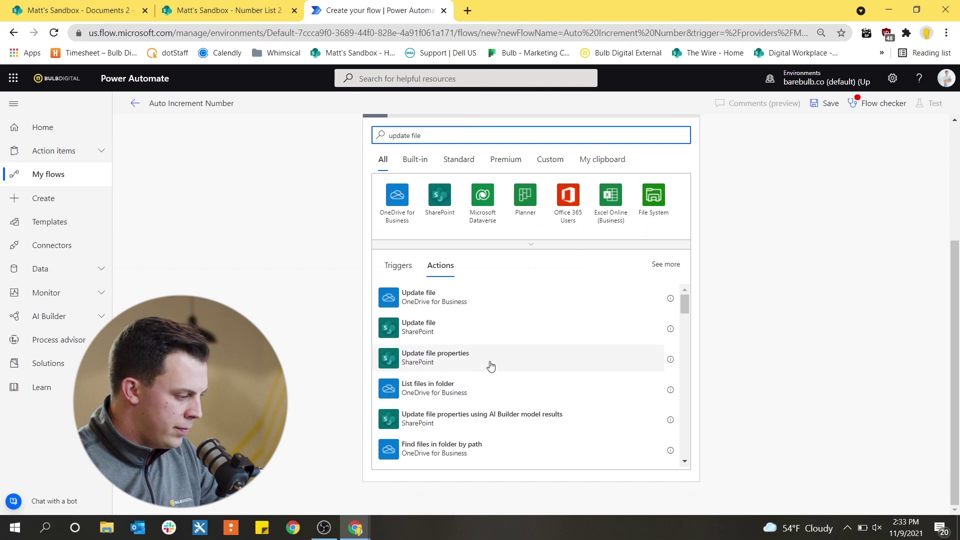
pyautogui.click(479, 361)
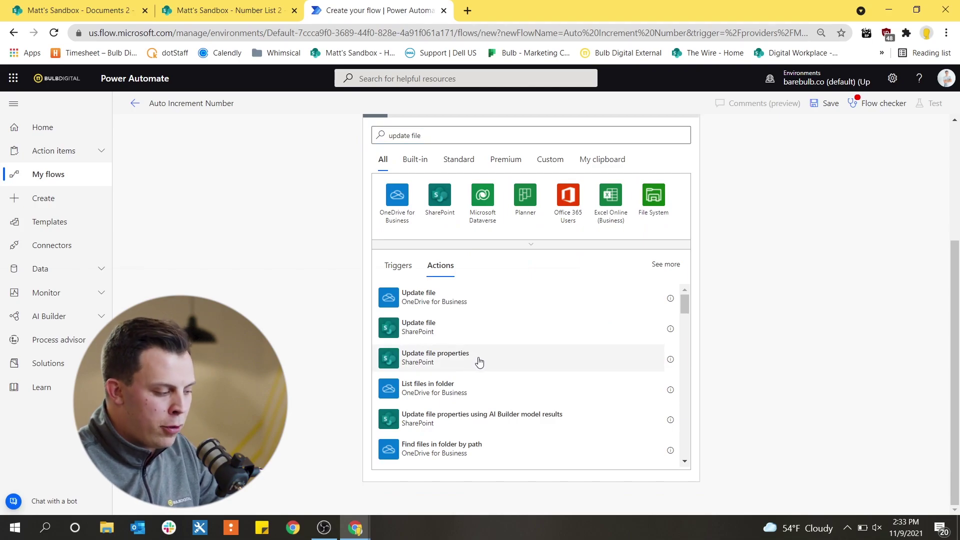
pyautogui.click(656, 345)
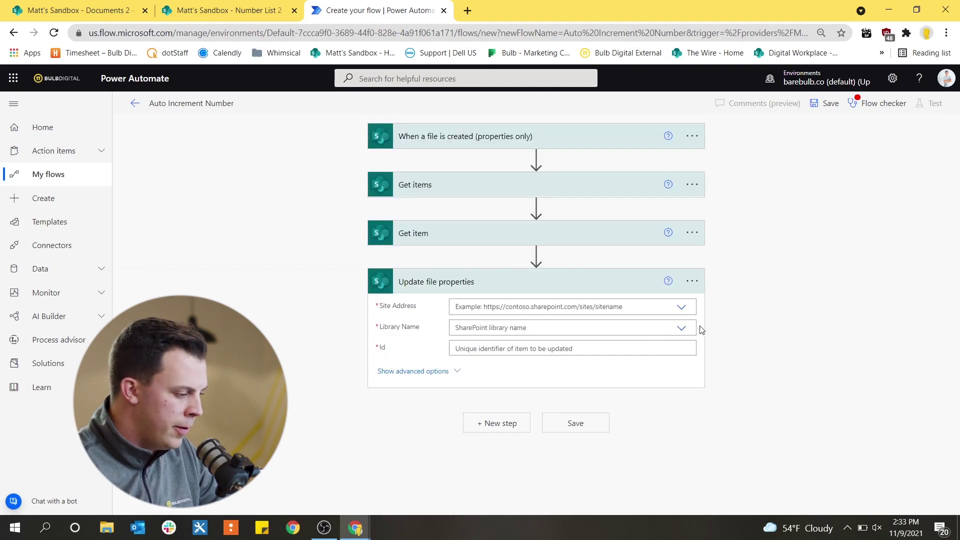
# Set the Update file properties action's site address to Matt's Sandbox and its library name to Documents 2.
pyautogui.click(682, 306)
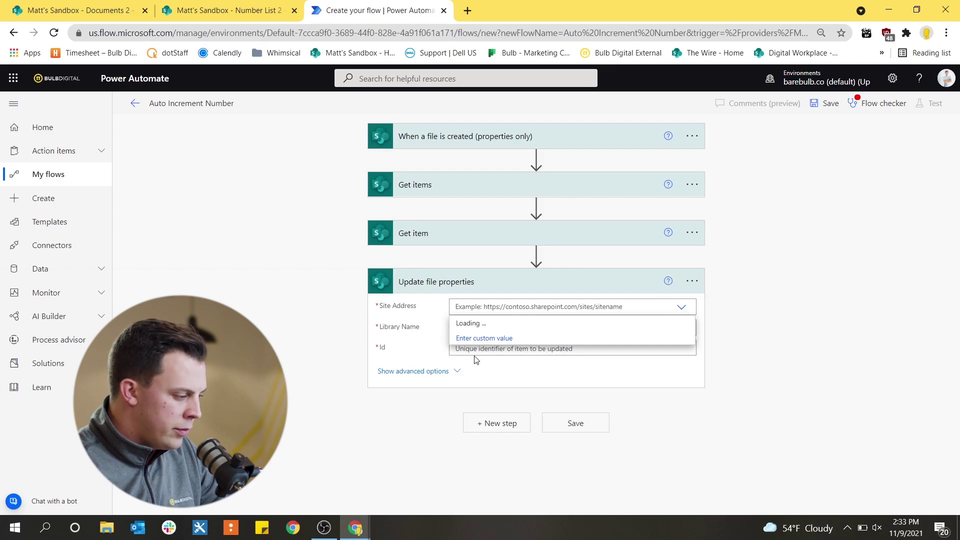
pyautogui.scroll(-1, 544, 365)
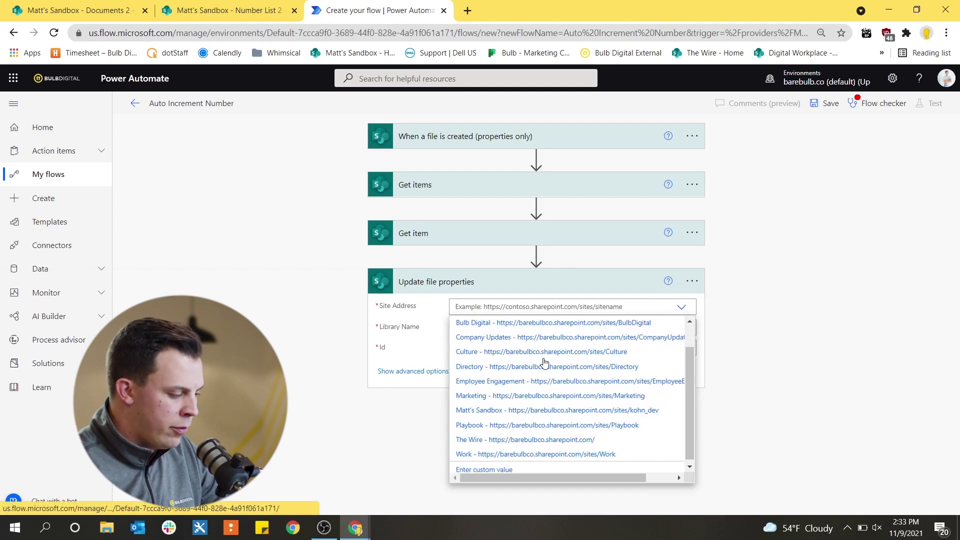
pyautogui.click(568, 407)
pyautogui.click(682, 328)
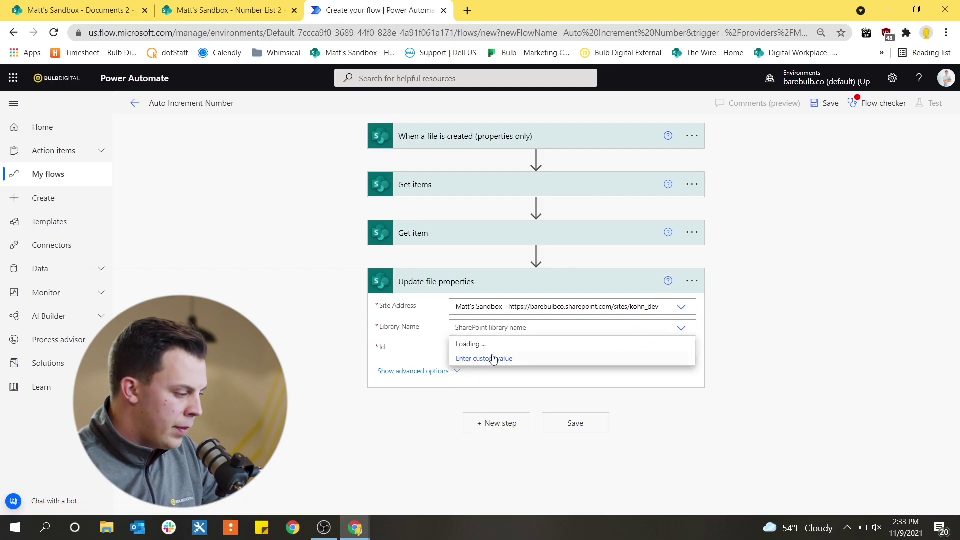
pyautogui.click(493, 358)
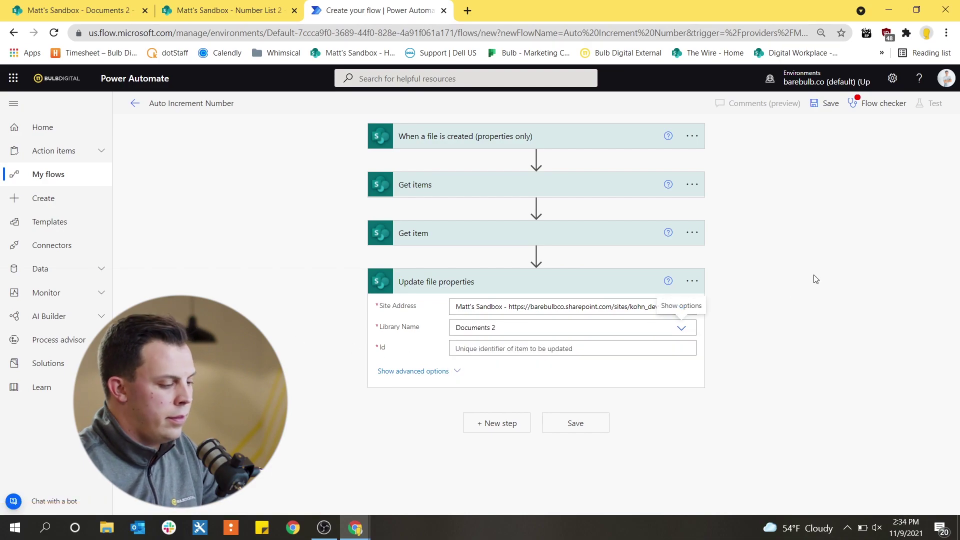
# Set the Id of Update file properties to the ID from the When a file is created trigger.
pyautogui.click(491, 351)
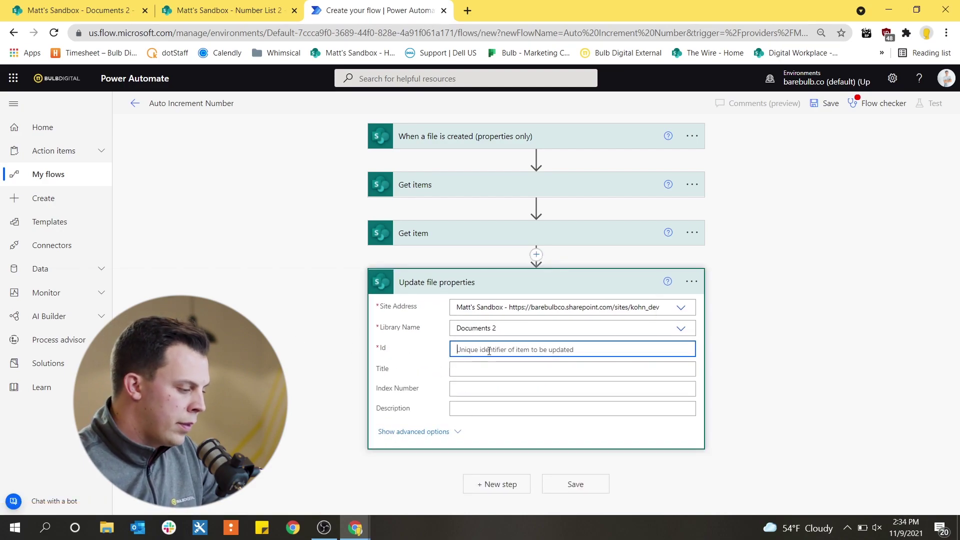
pyautogui.scroll(-3, 362, 340)
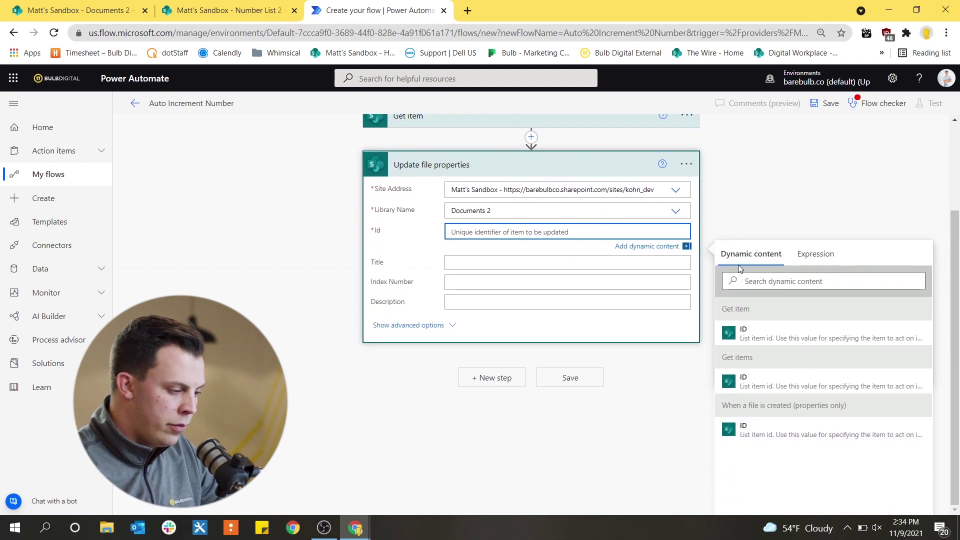
pyautogui.click(780, 436)
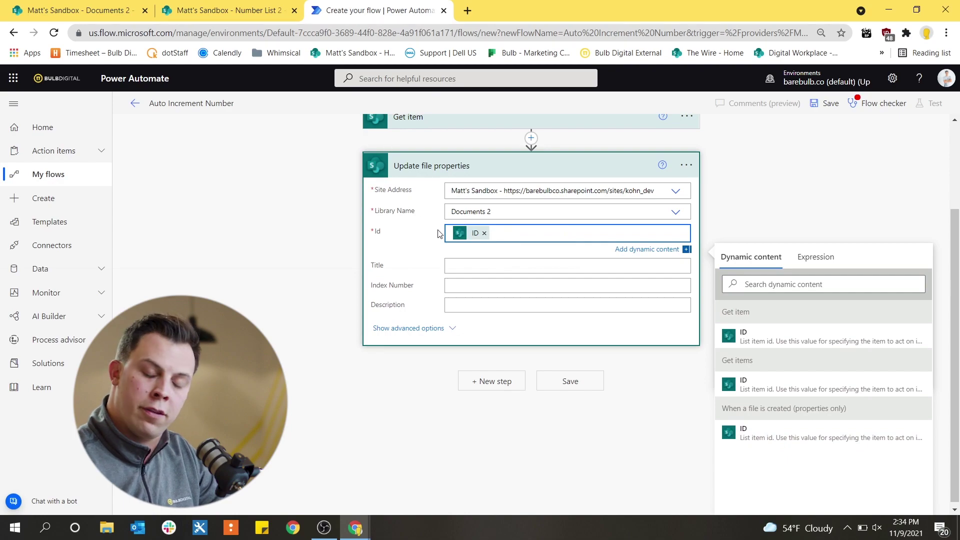
# Fill the Index Number property in Update file properties with the Number value from Get item.
pyautogui.click(482, 288)
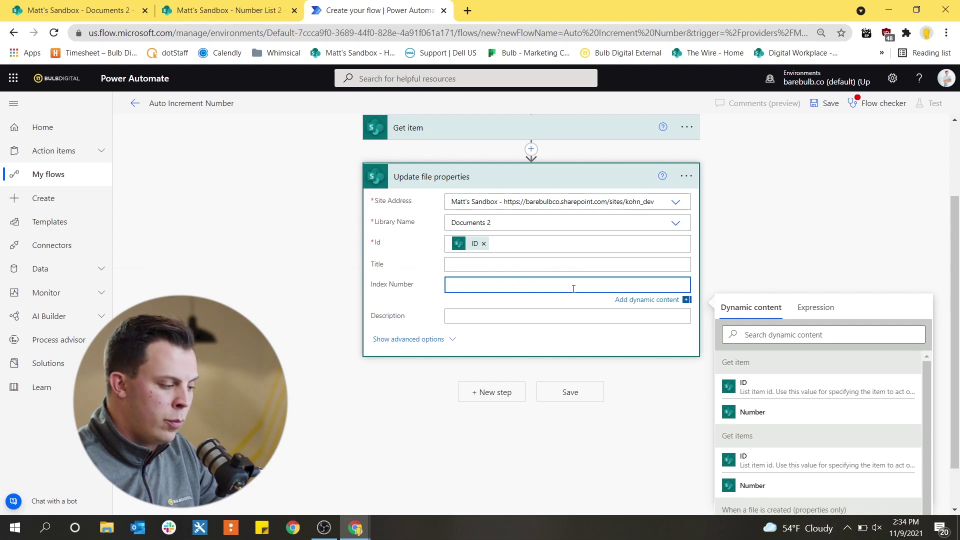
pyautogui.click(401, 303)
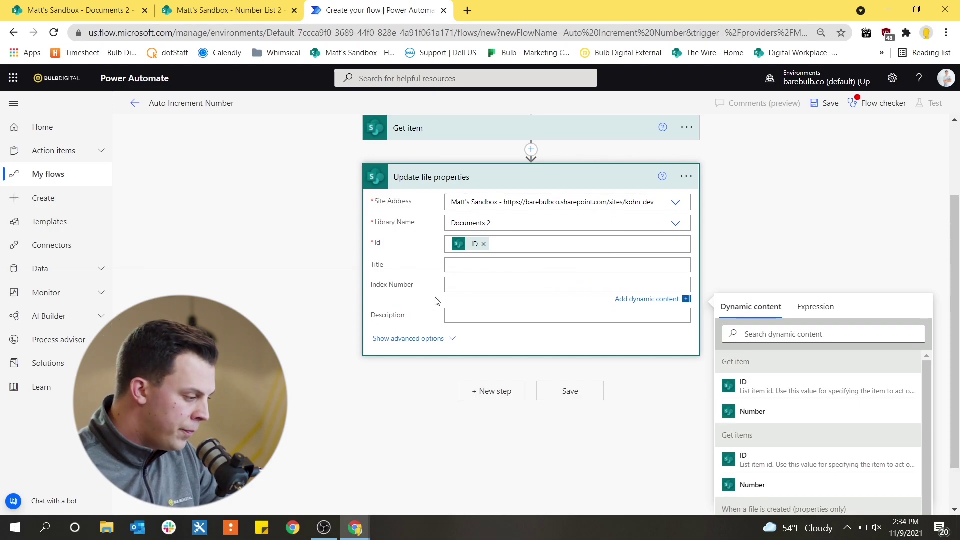
pyautogui.click(491, 392)
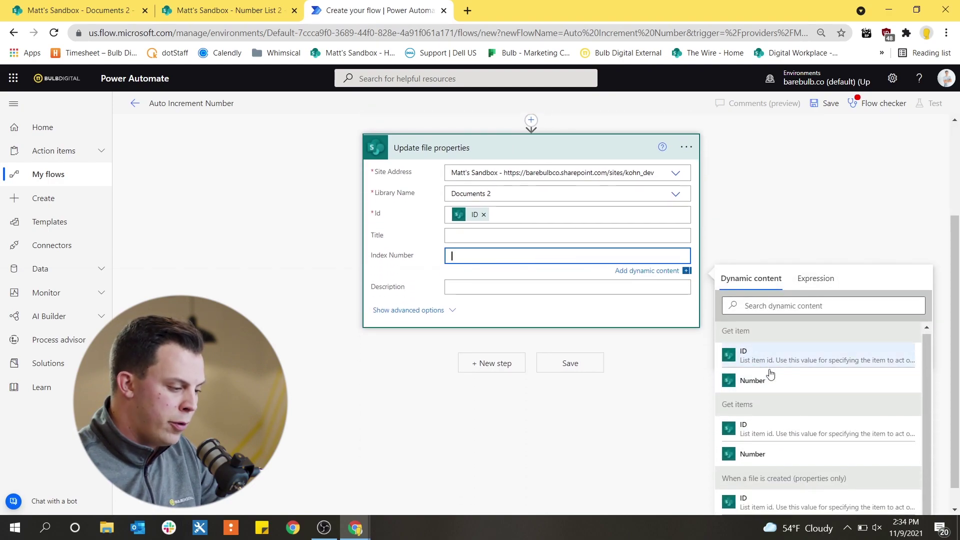
pyautogui.click(778, 383)
pyautogui.click(264, 258)
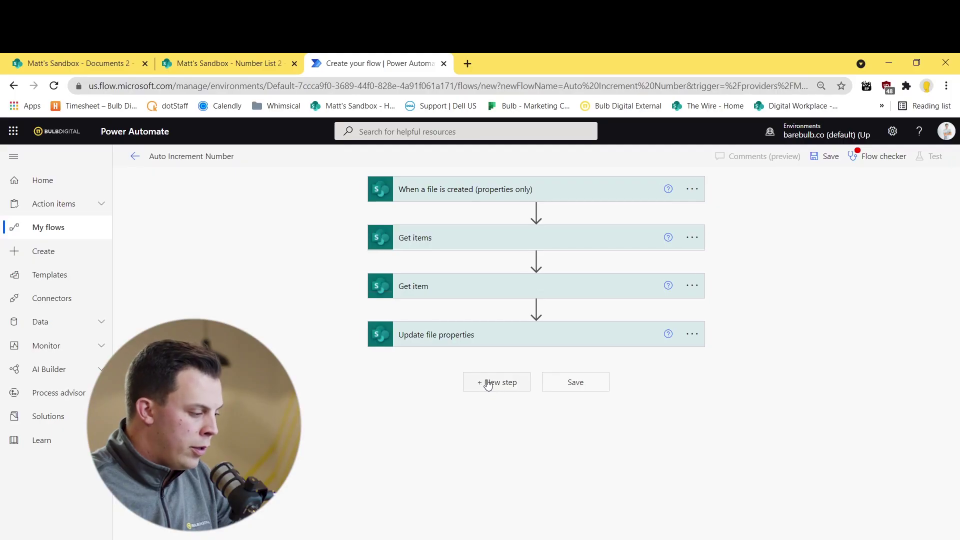
# Add a Compose data operation after Update file properties.
pyautogui.click(488, 384)
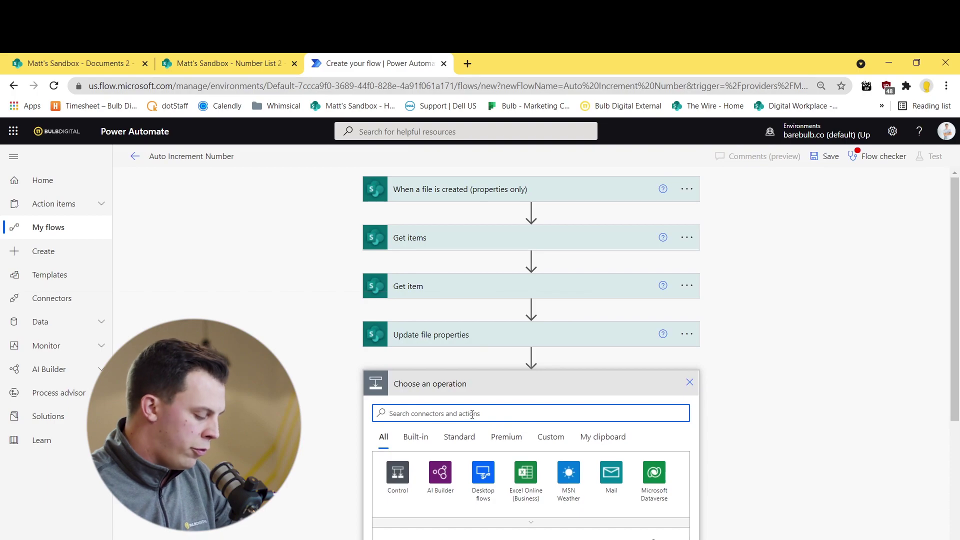
pyautogui.write('compo')
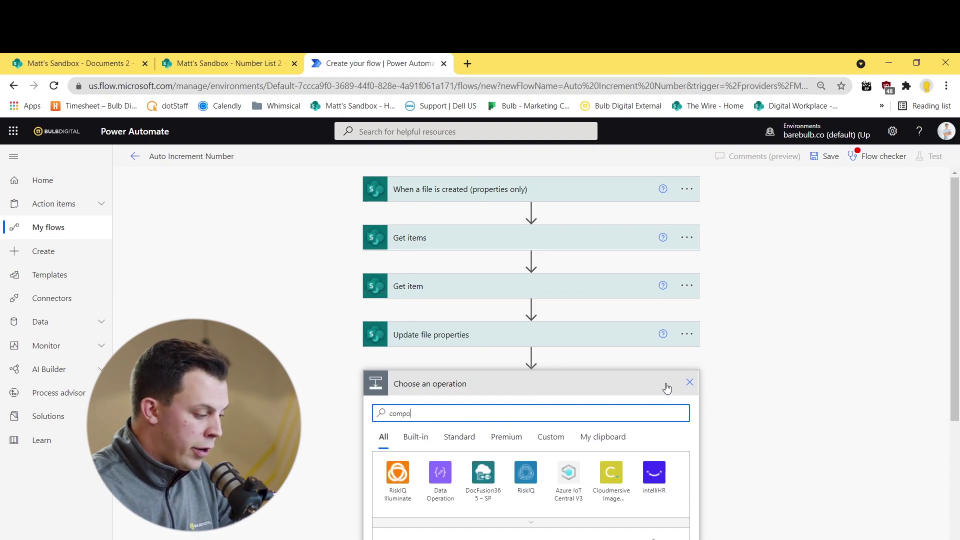
pyautogui.scroll(-4, 670, 395)
pyautogui.click(450, 519)
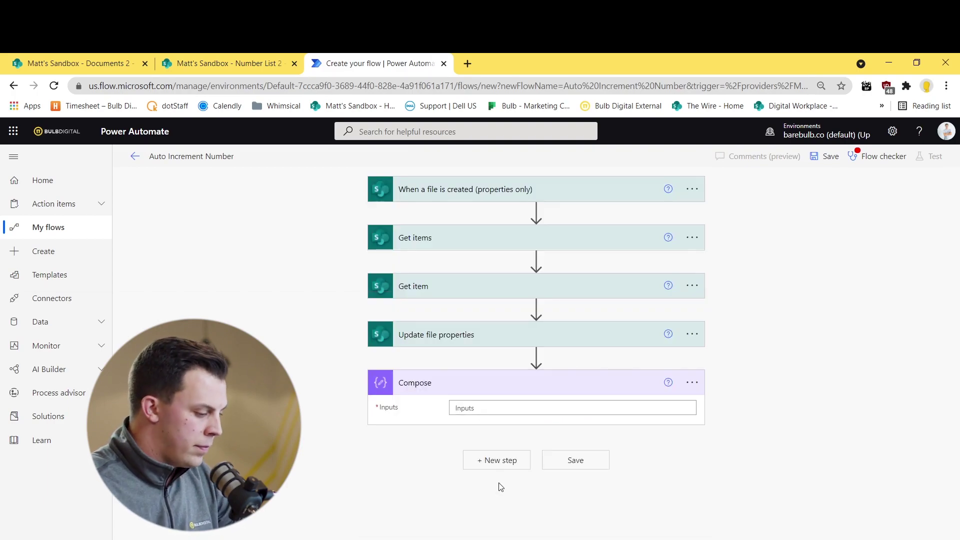
# Start an add( function expression for the Inputs of the Compose action.
pyautogui.click(471, 412)
pyautogui.click(814, 322)
pyautogui.write('a')
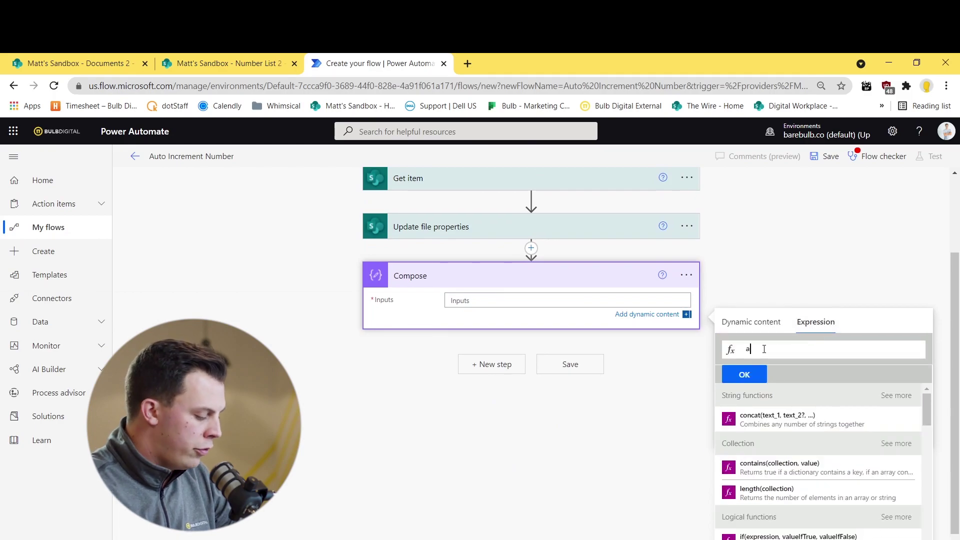
pyautogui.write('dd')
pyautogui.click(739, 366)
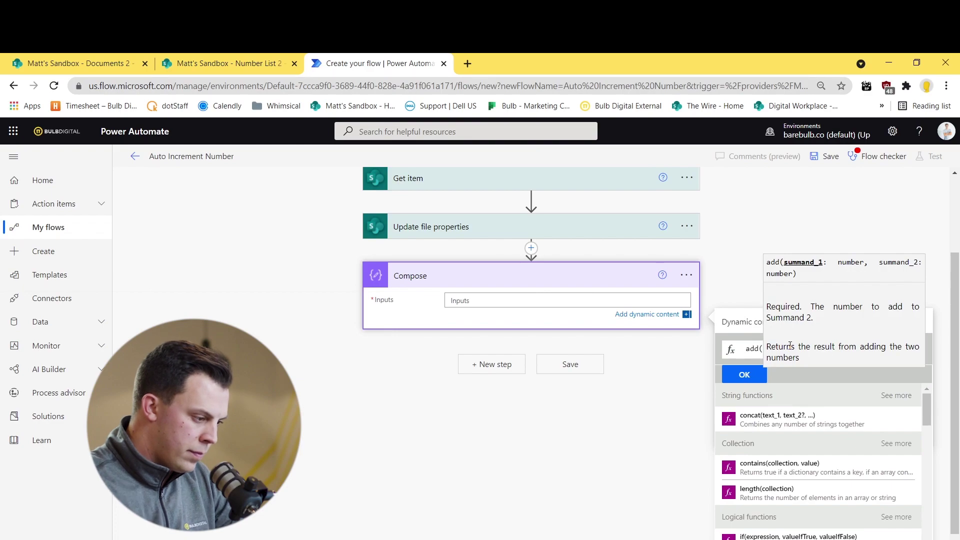
# Insert the Number value from Get item as the first summand of the add expression.
pyautogui.click(738, 323)
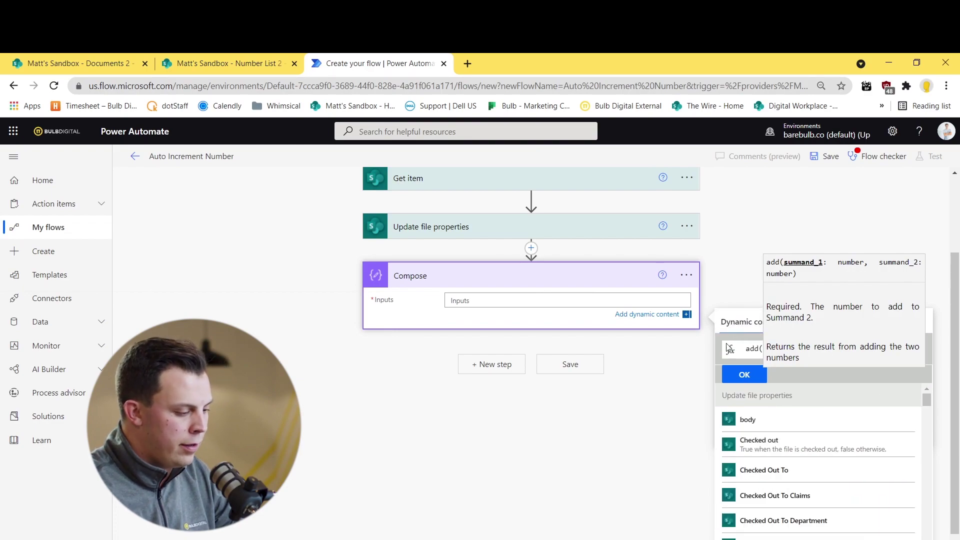
pyautogui.scroll(-1, 803, 441)
pyautogui.scroll(-5, 802, 441)
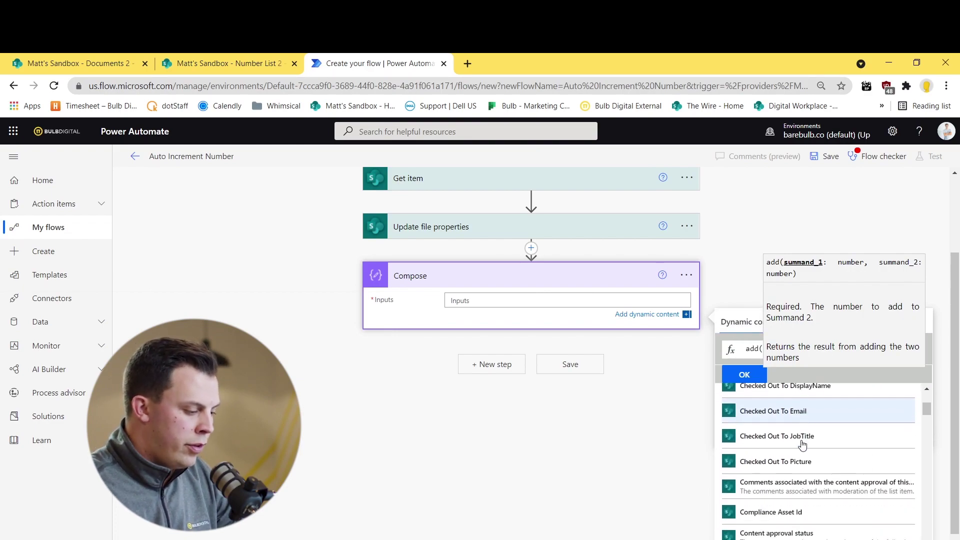
pyautogui.scroll(-6, 795, 435)
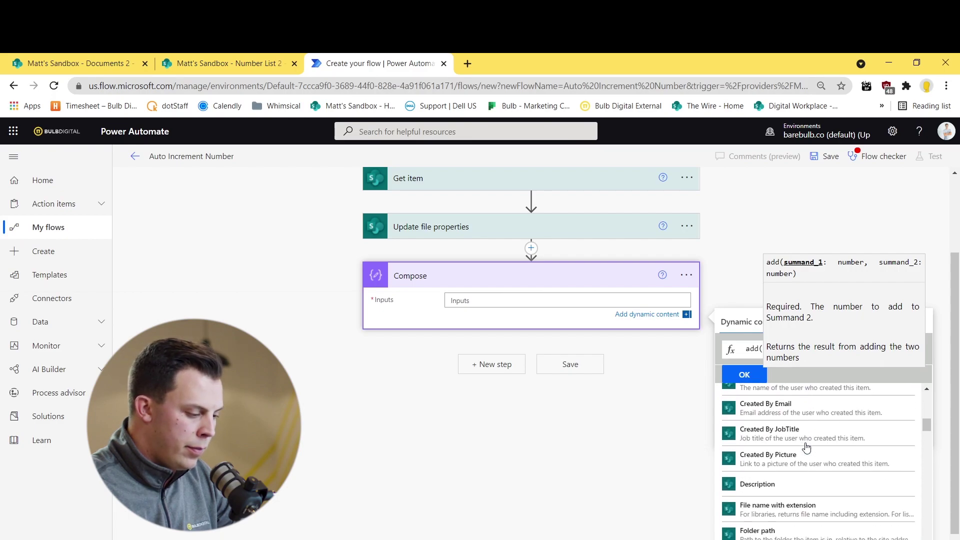
pyautogui.scroll(-8, 776, 413)
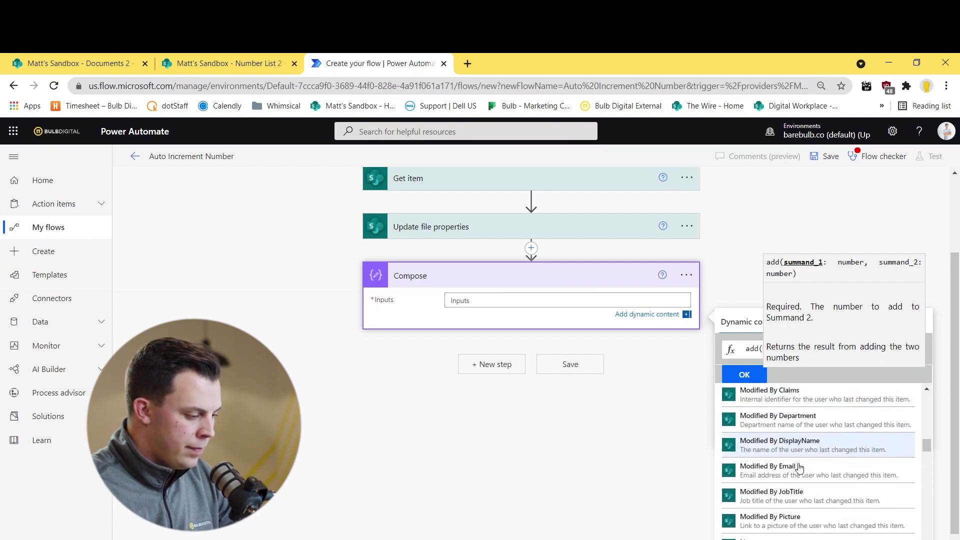
pyautogui.scroll(-5, 802, 467)
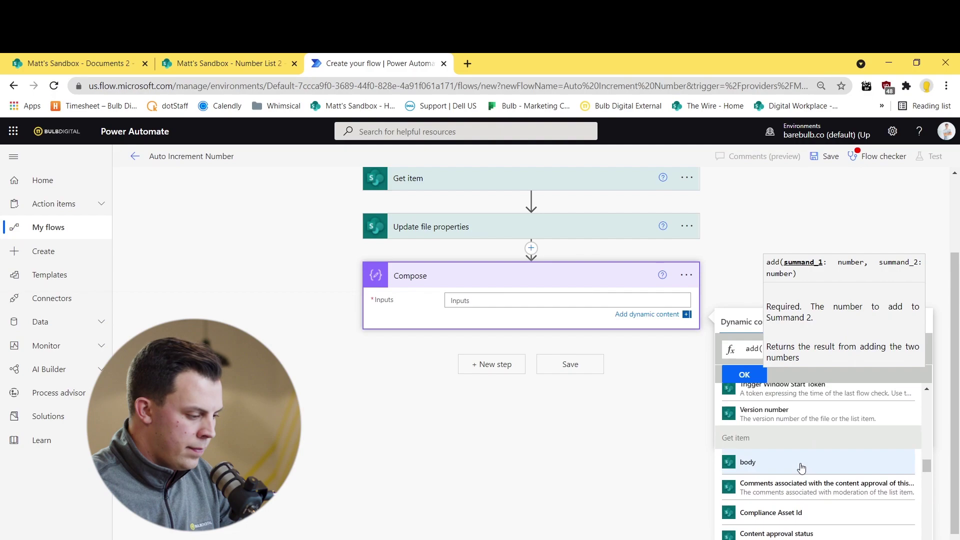
pyautogui.scroll(-5, 802, 468)
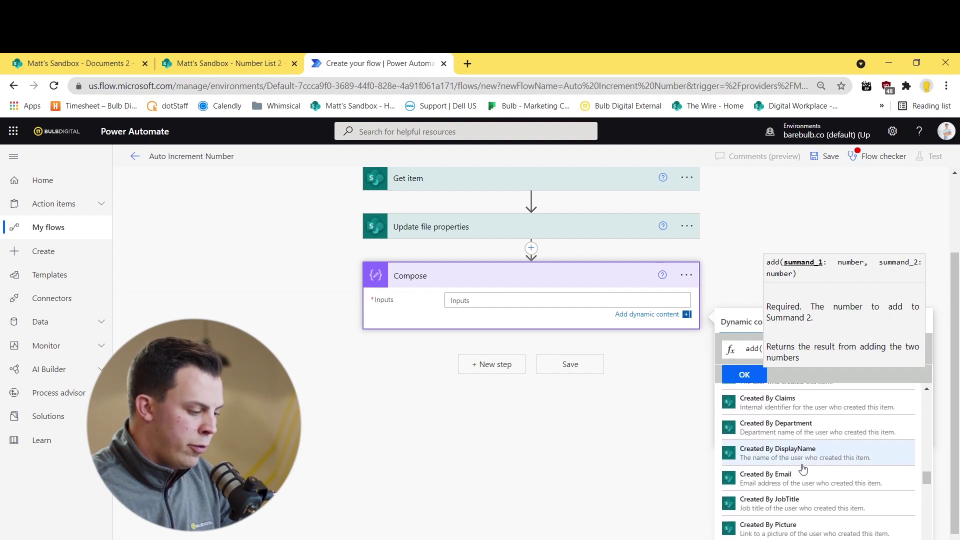
pyautogui.scroll(-5, 802, 467)
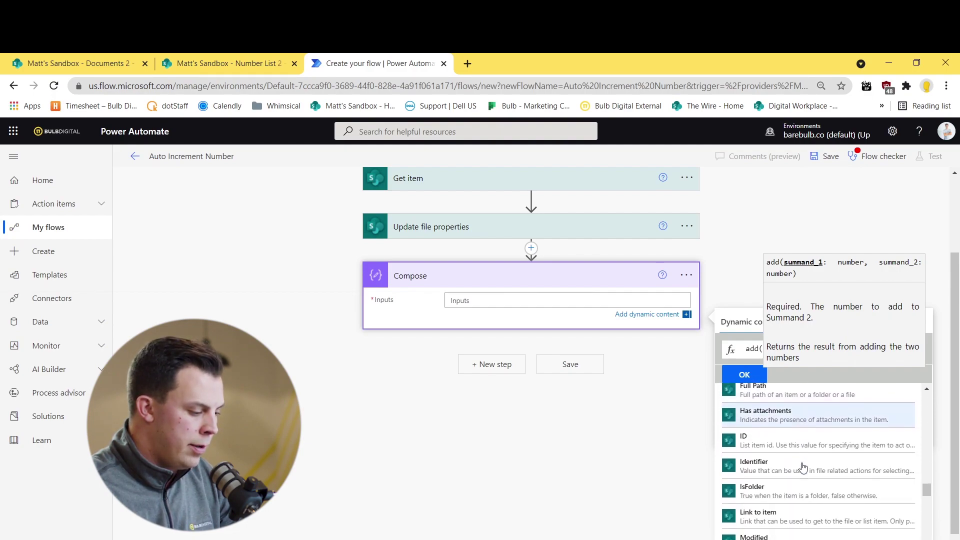
pyautogui.scroll(-2, 802, 467)
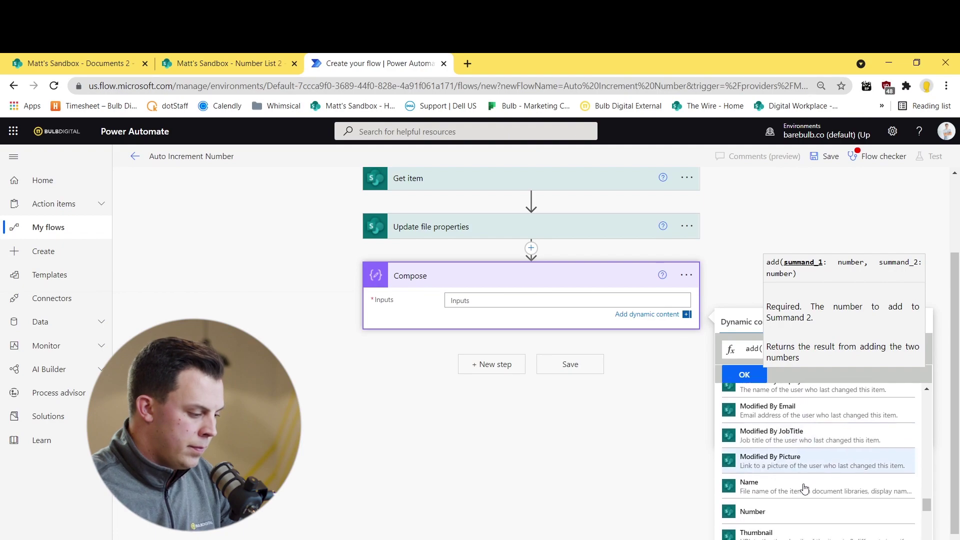
pyautogui.click(803, 510)
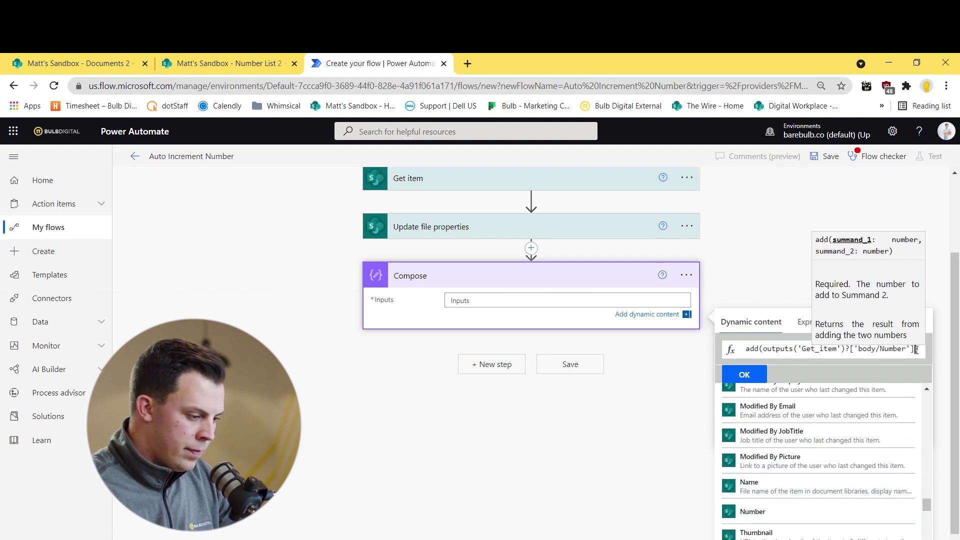
# Enter 1 as the second summand and apply the add expression to the Compose inputs.
pyautogui.write(',1')
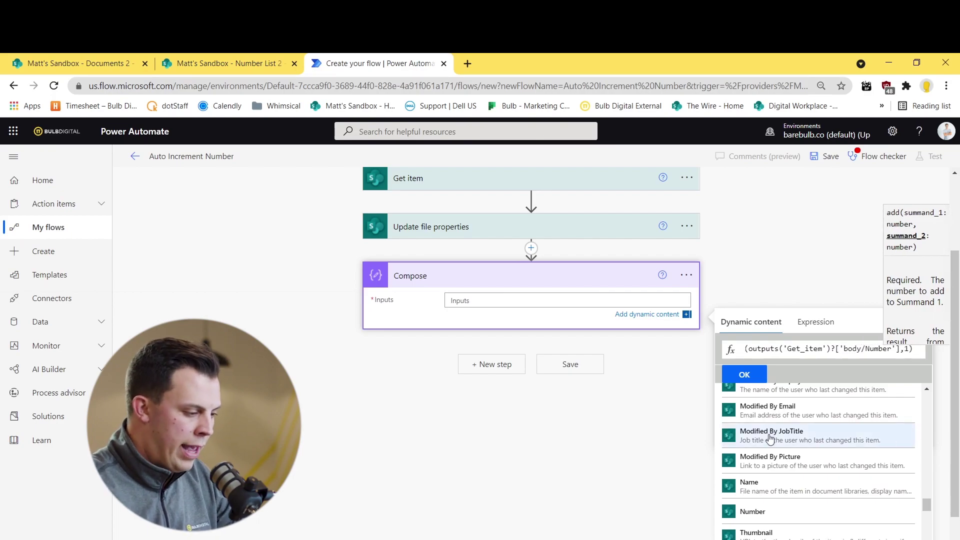
pyautogui.click(745, 376)
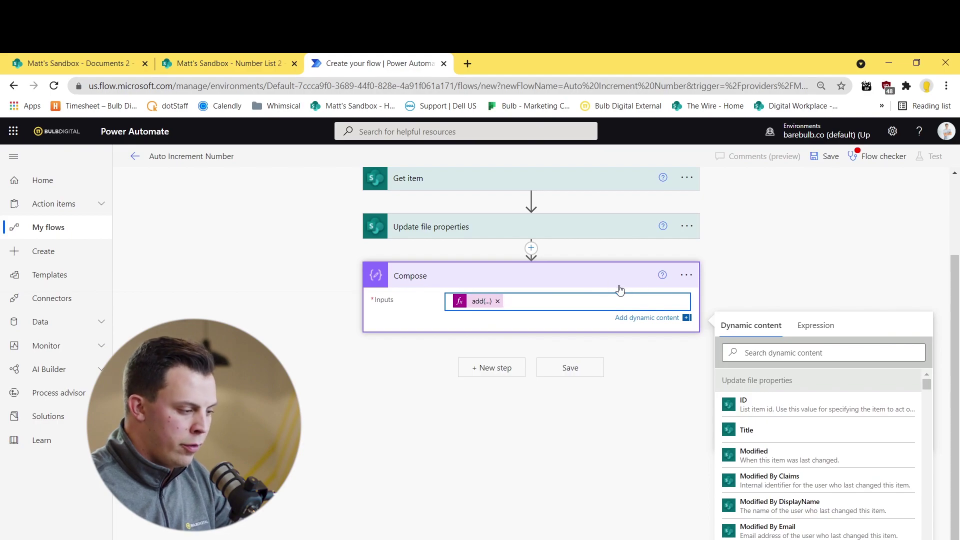
pyautogui.click(573, 351)
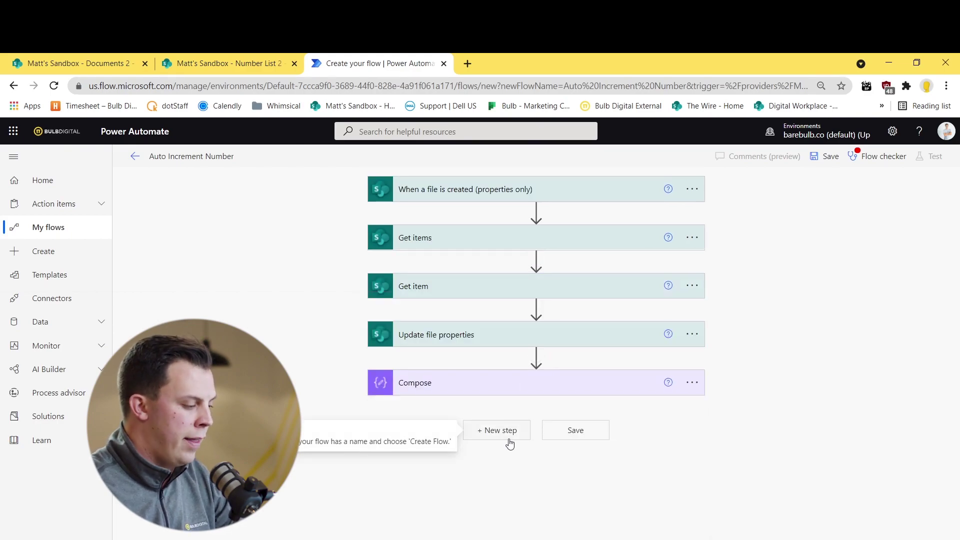
# Add a SharePoint Update item action after Compose.
pyautogui.click(510, 436)
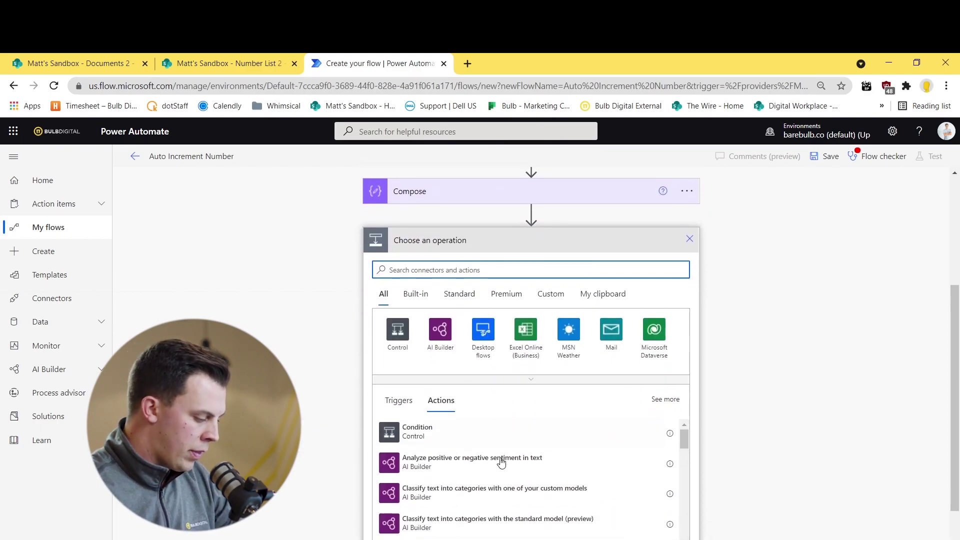
pyautogui.write('update ite')
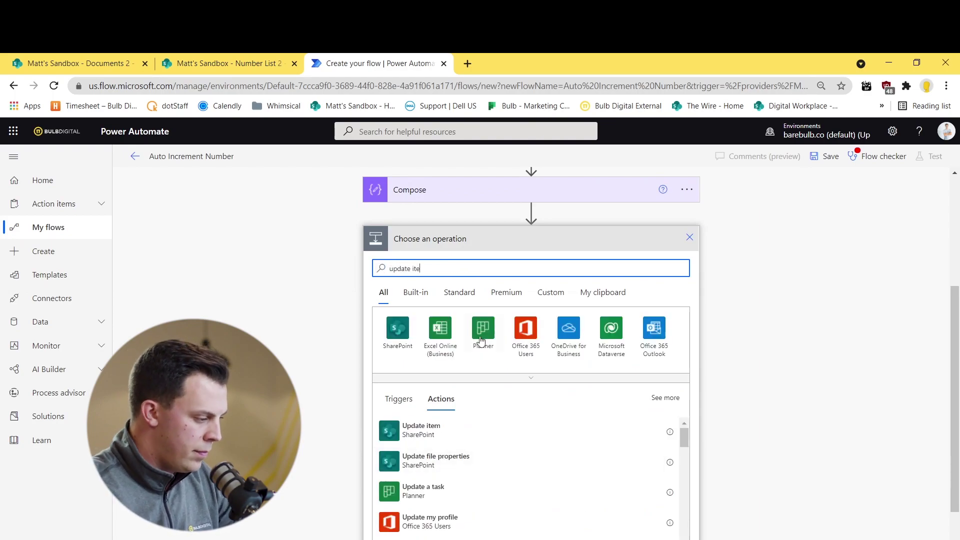
pyautogui.scroll(-1, 425, 395)
pyautogui.click(415, 384)
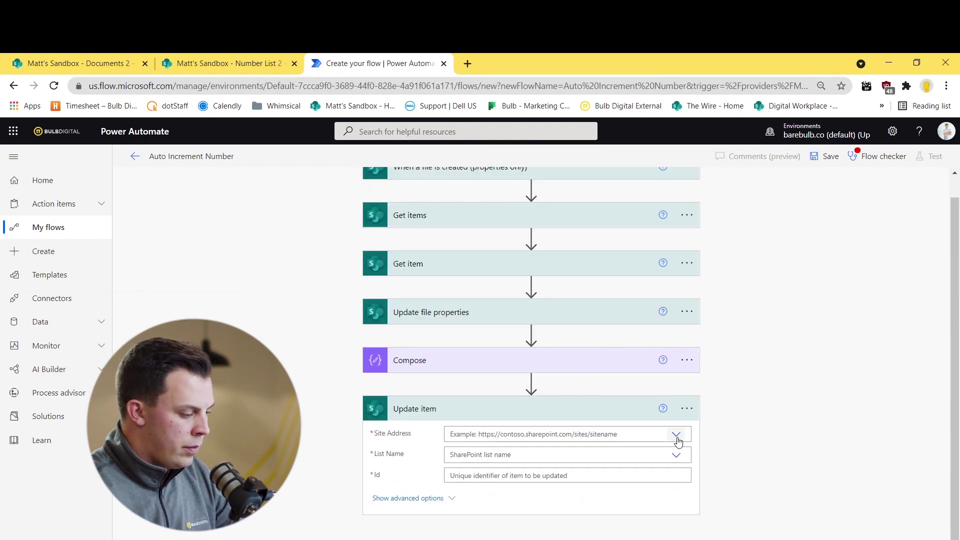
# Set the Update item action's site address to Matt's Sandbox and its list name to Number List 2.
pyautogui.click(676, 434)
pyautogui.scroll(-1, 553, 483)
pyautogui.click(546, 534)
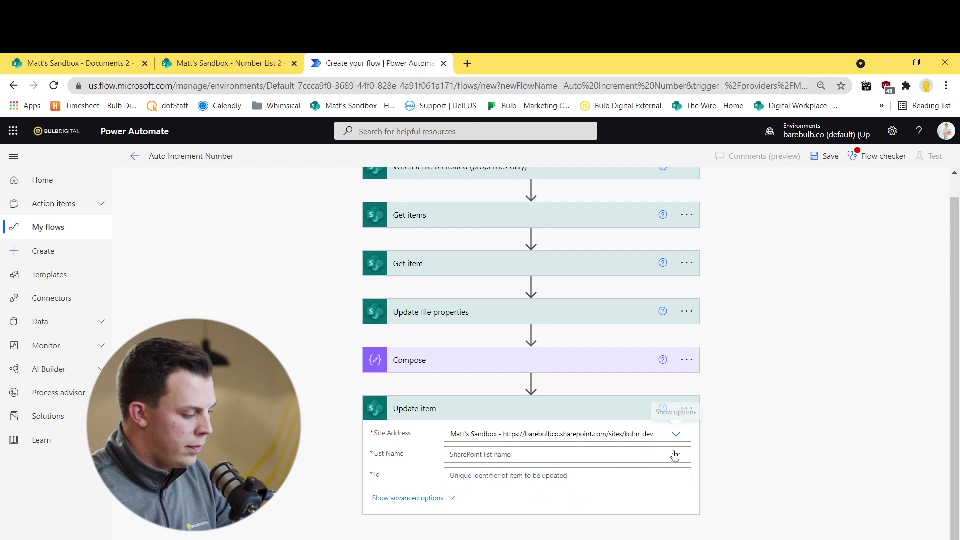
pyautogui.click(676, 455)
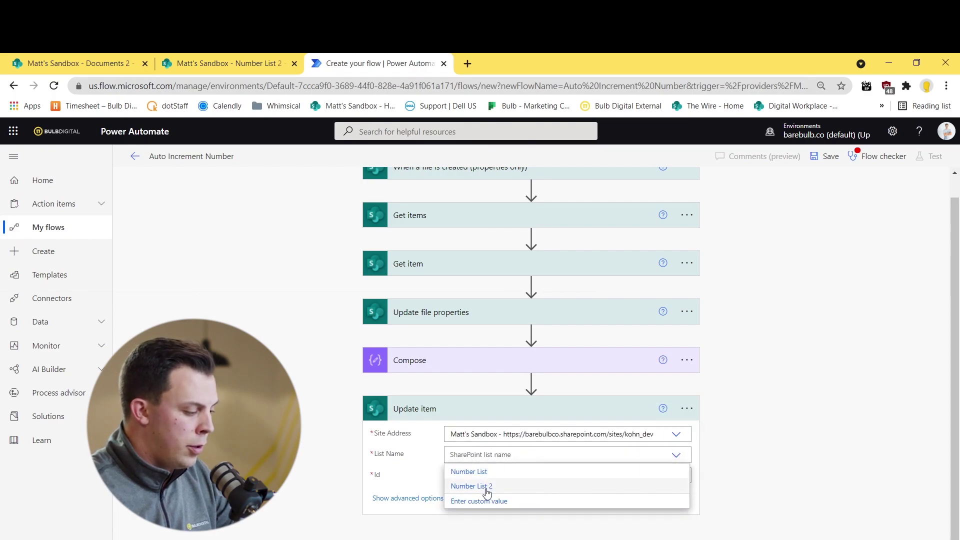
pyautogui.click(485, 490)
# Set the Id of Update item to the ID from Get item.
pyautogui.click(525, 475)
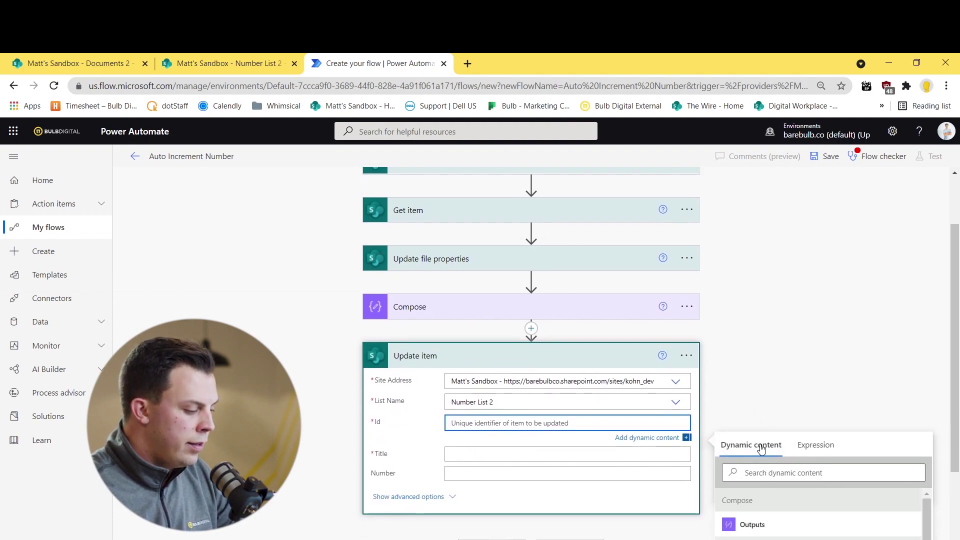
pyautogui.scroll(-5, 793, 322)
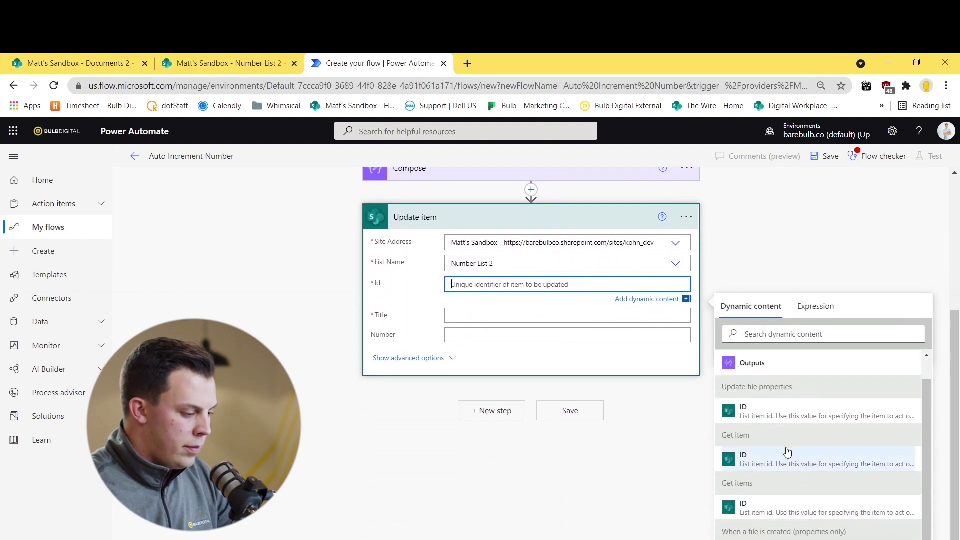
pyautogui.click(753, 460)
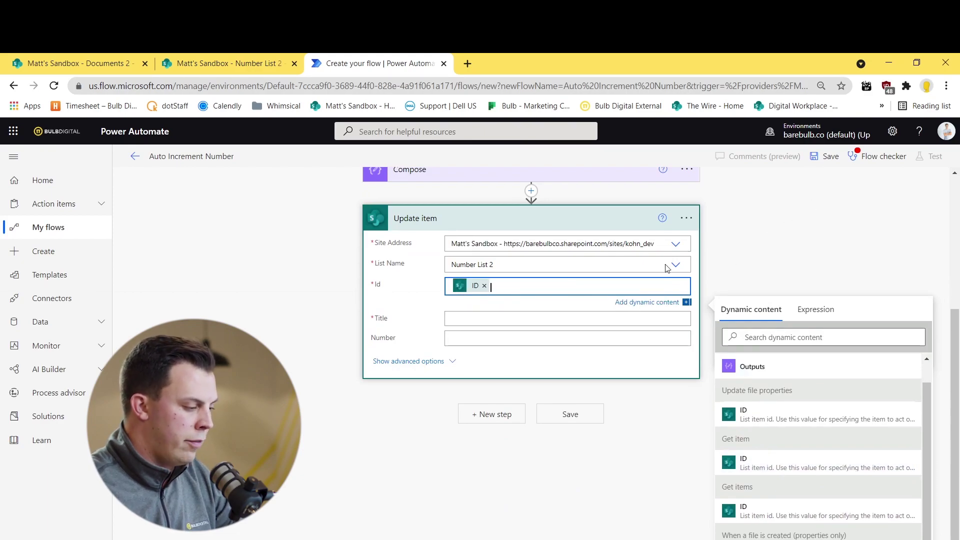
pyautogui.click(293, 335)
# Set the Title in Update item to 0 and its Number to the Outputs of Compose.
pyautogui.click(475, 441)
pyautogui.write('0')
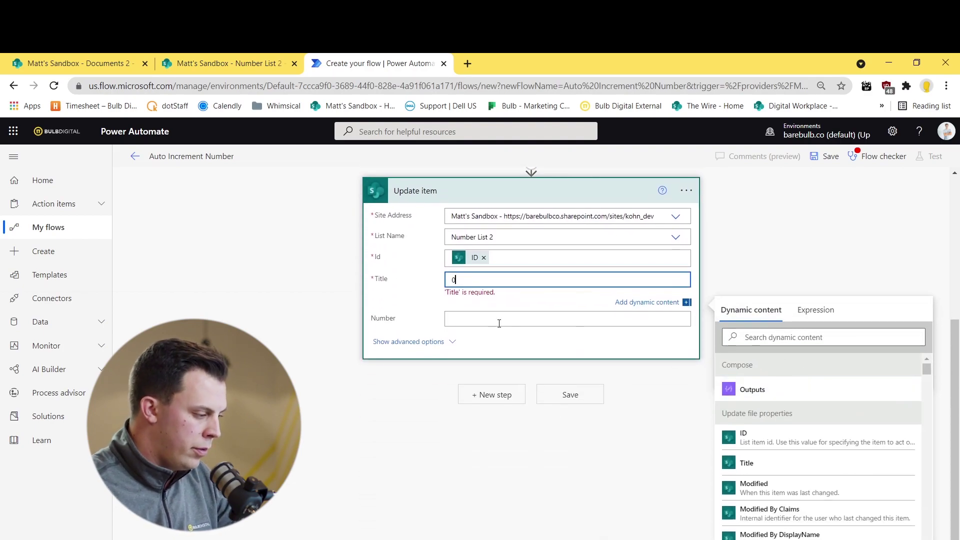
pyautogui.click(496, 320)
pyautogui.click(778, 390)
pyautogui.scroll(2, 703, 332)
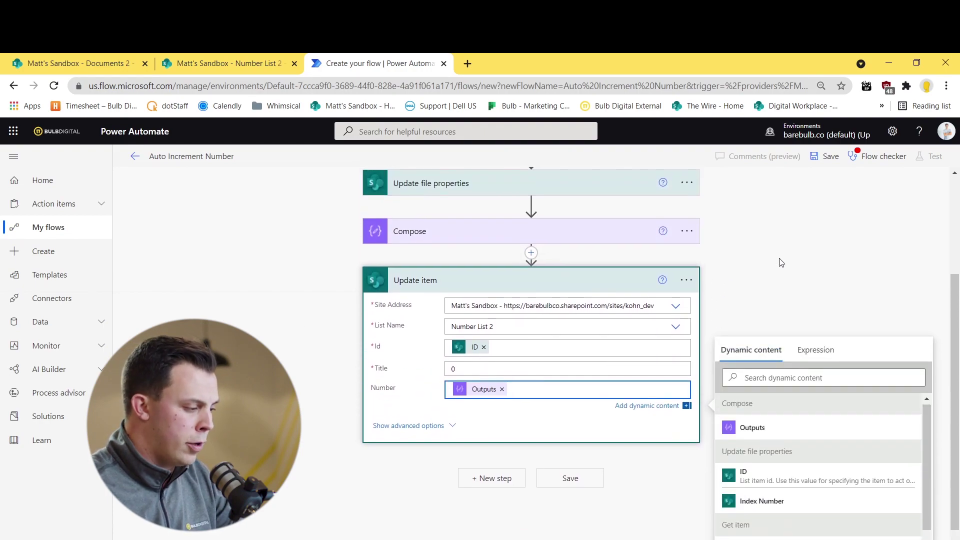
# Save the Auto Increment Number flow.
pyautogui.click(740, 290)
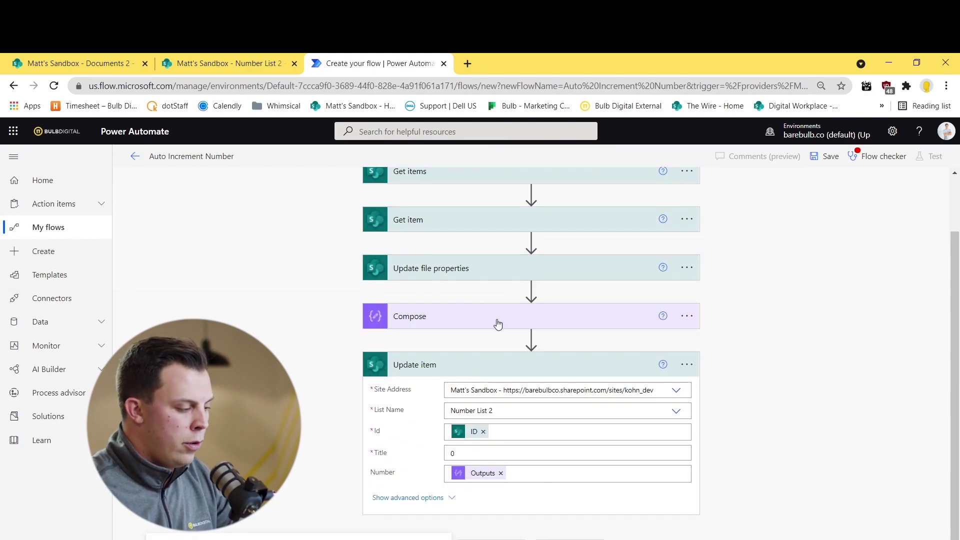
pyautogui.hotkey('ctrl', 's')
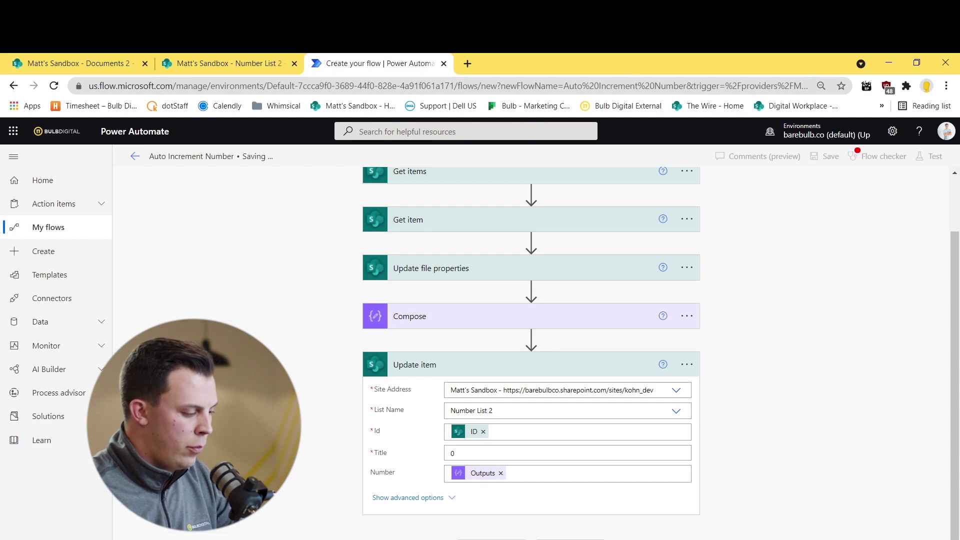